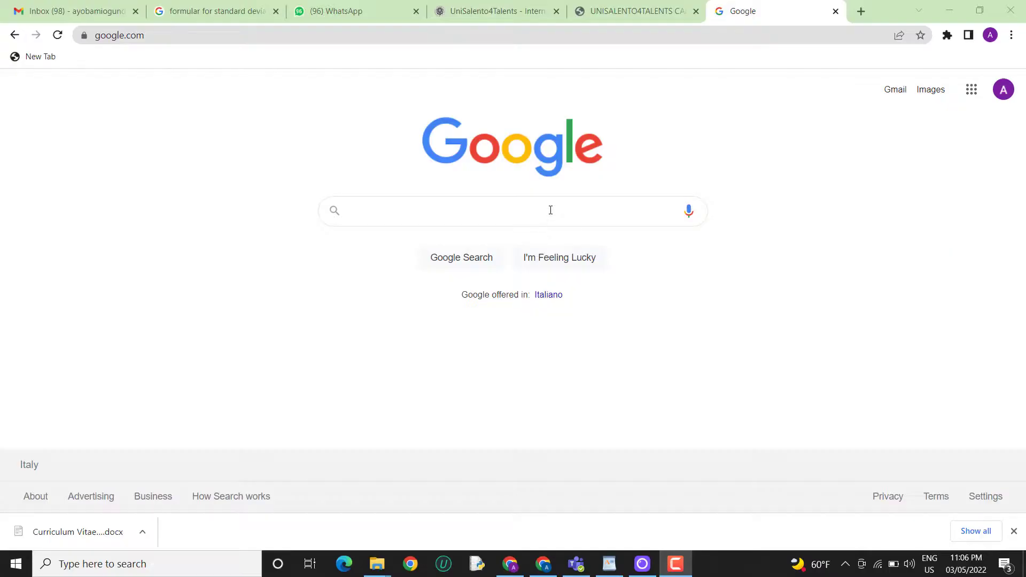
- Search Google for 'unisalento4talents' and open the University of Salento scholarship page result
{"action": "left_click", "coordinate": [550, 210]}
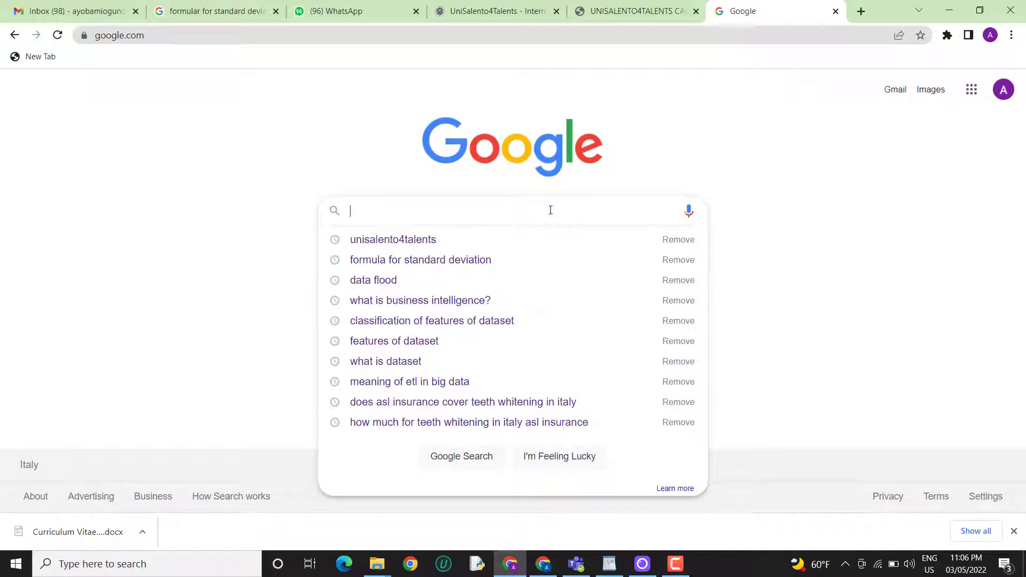
{"action": "type", "text": "Uni"}
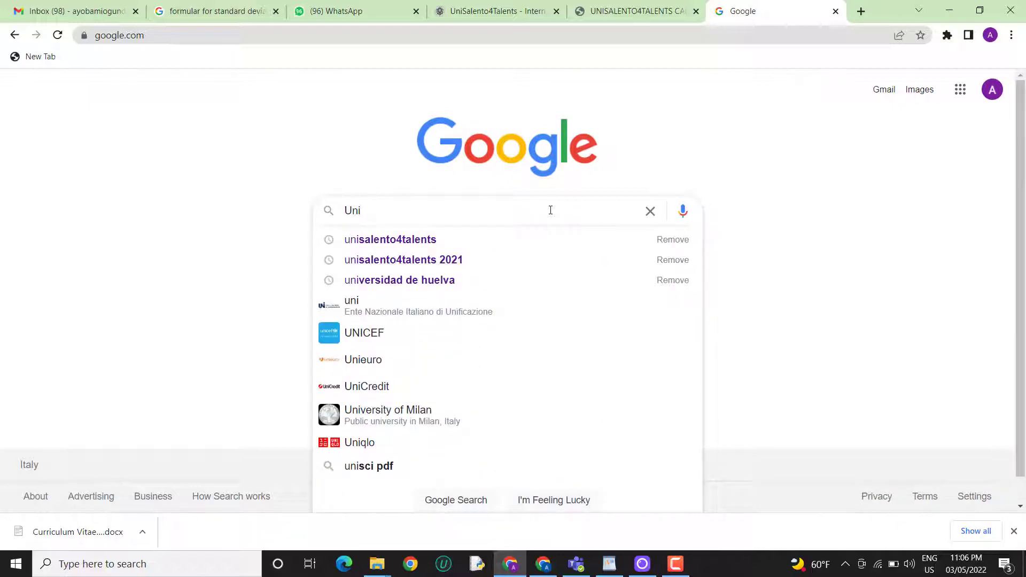
{"action": "type", "text": "sa"}
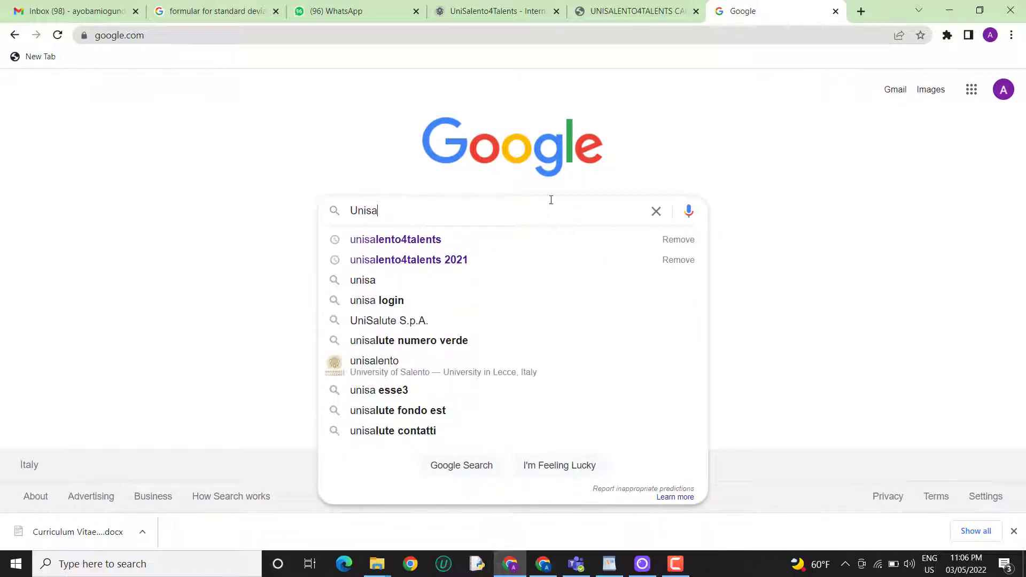
{"action": "left_click", "coordinate": [499, 239]}
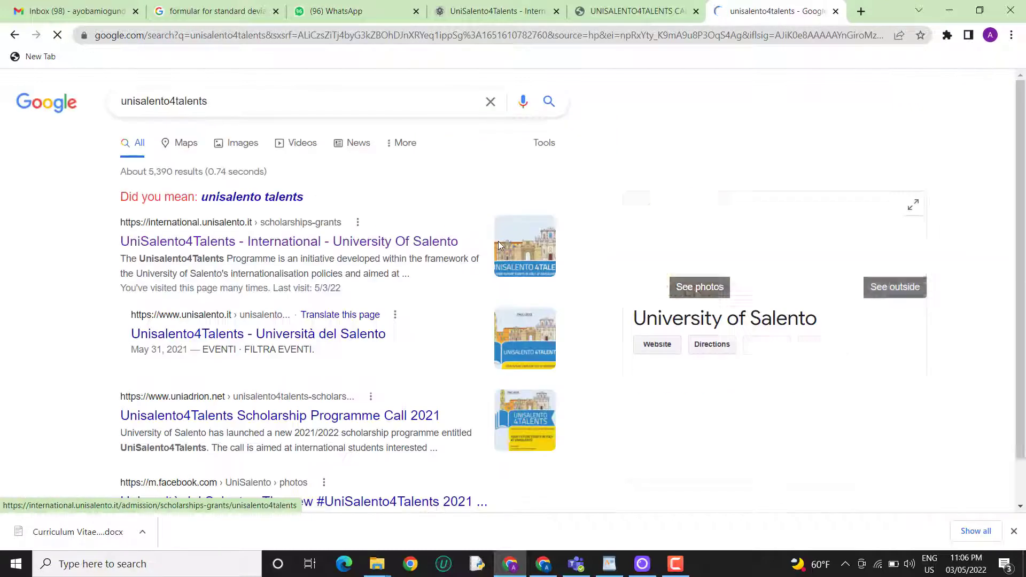
{"action": "left_click", "coordinate": [247, 245]}
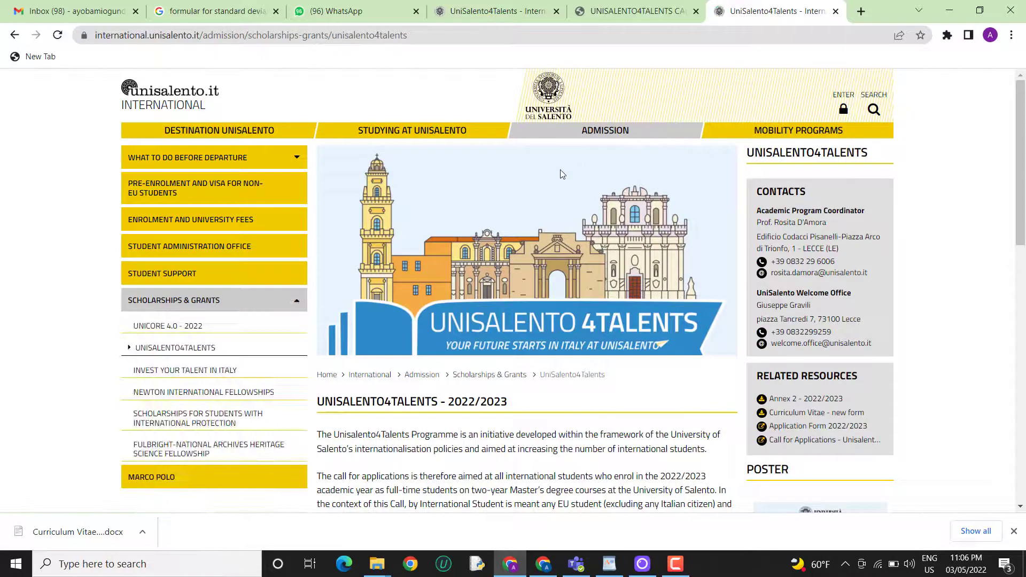
- Review the UniSalento4Talents 2022/2023 page and open the Call for Applications document
{"action": "scroll", "coordinate": [560, 174], "scroll_direction": "down", "scroll_amount": 1}
{"action": "scroll", "coordinate": [567, 254], "scroll_direction": "down", "scroll_amount": 3}
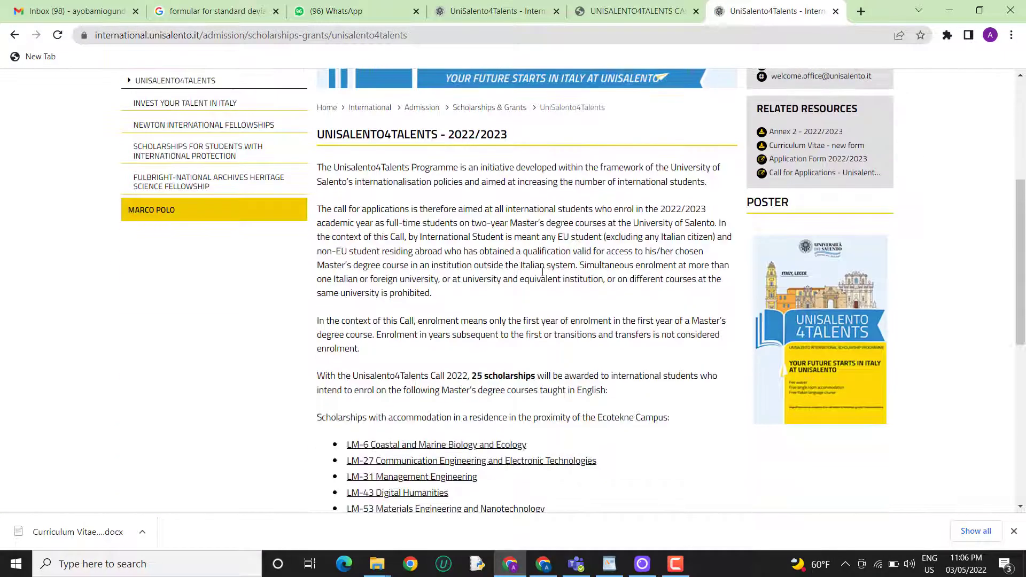
{"action": "scroll", "coordinate": [542, 272], "scroll_direction": "down", "scroll_amount": 7}
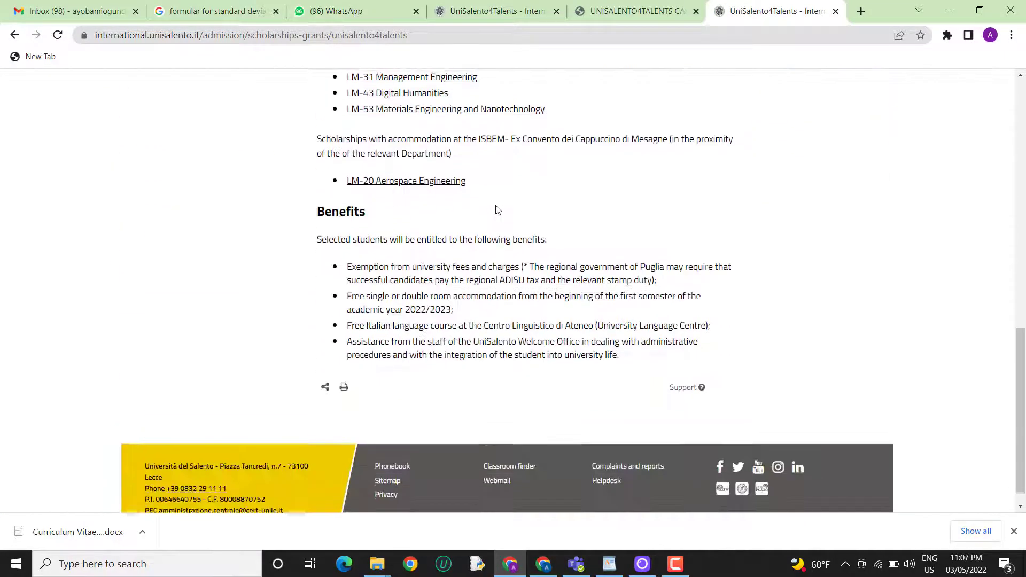
{"action": "scroll", "coordinate": [486, 246], "scroll_direction": "up", "scroll_amount": 2}
{"action": "scroll", "coordinate": [433, 251], "scroll_direction": "up", "scroll_amount": 1}
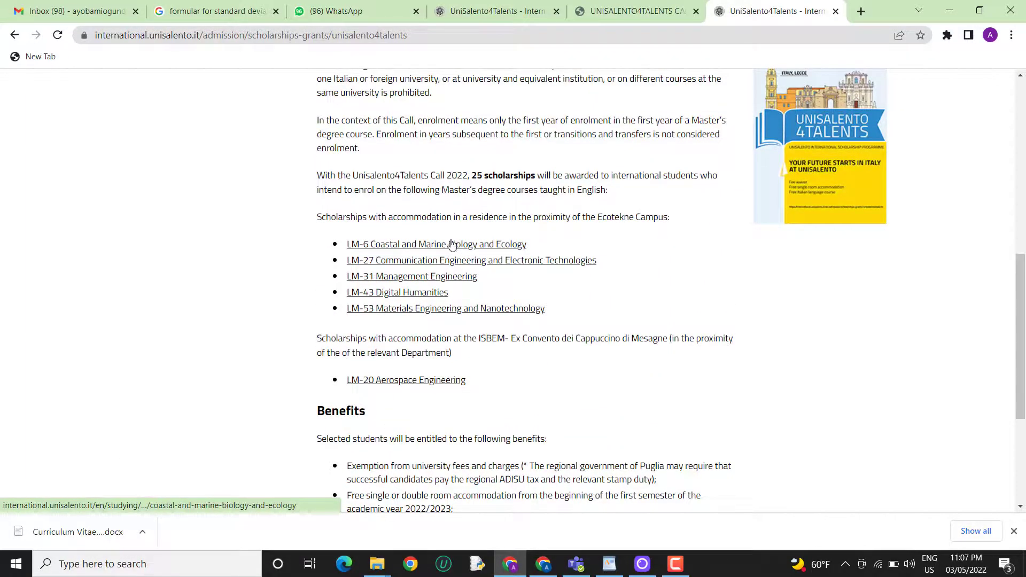
{"action": "scroll", "coordinate": [451, 246], "scroll_direction": "down", "scroll_amount": 1}
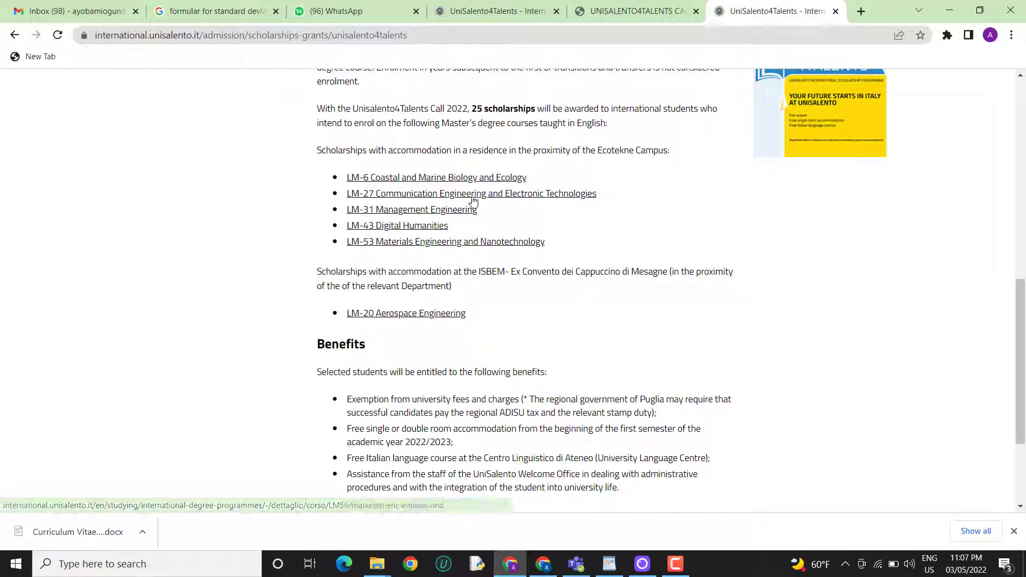
{"action": "scroll", "coordinate": [534, 193], "scroll_direction": "up", "scroll_amount": 6}
{"action": "scroll", "coordinate": [536, 242], "scroll_direction": "up", "scroll_amount": 1}
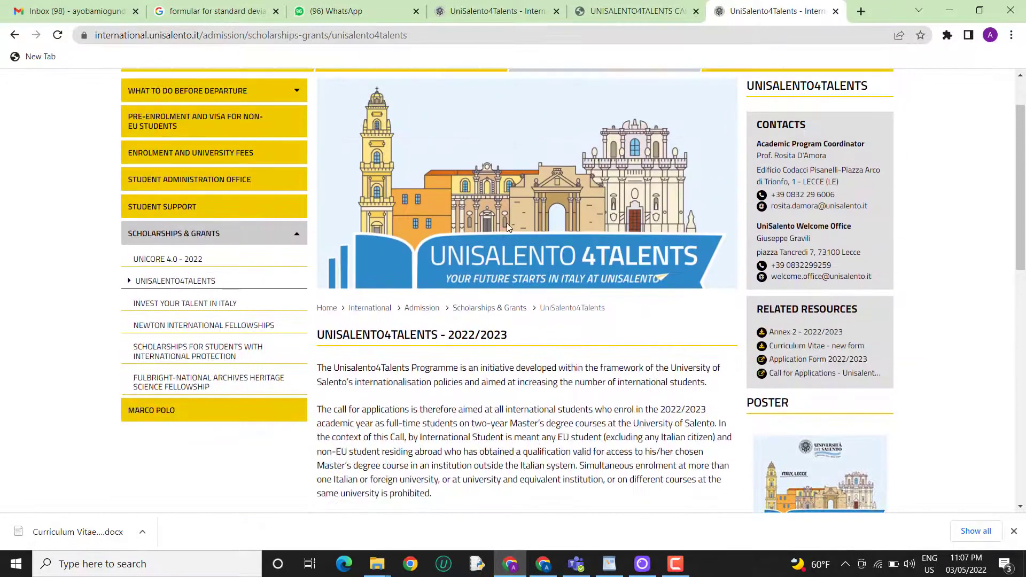
{"action": "left_click", "coordinate": [811, 376]}
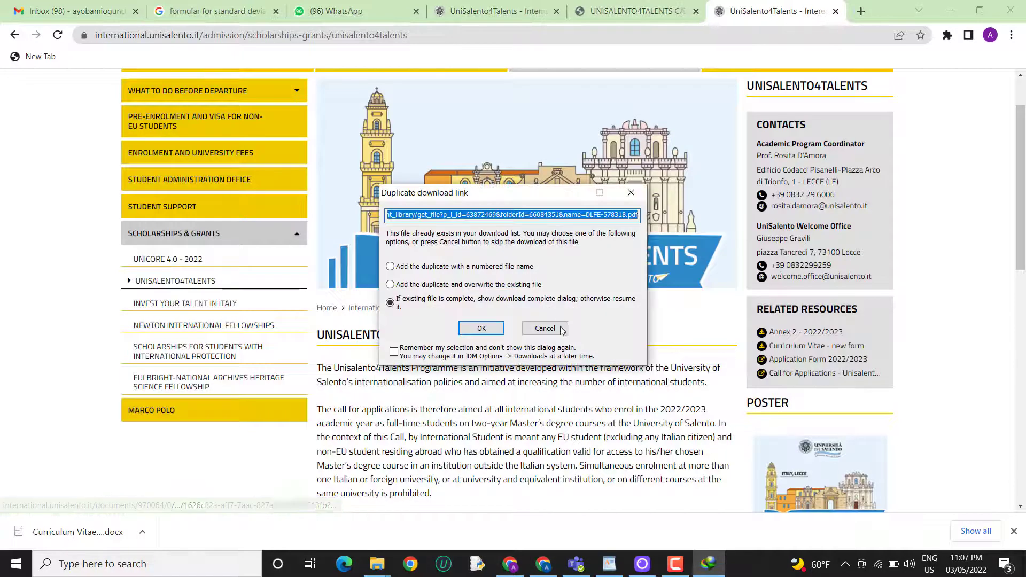
- Cancel the duplicate download and switch to the already open Call 2022 PDF tab
{"action": "left_click", "coordinate": [544, 328]}
{"action": "left_click", "coordinate": [634, 13]}
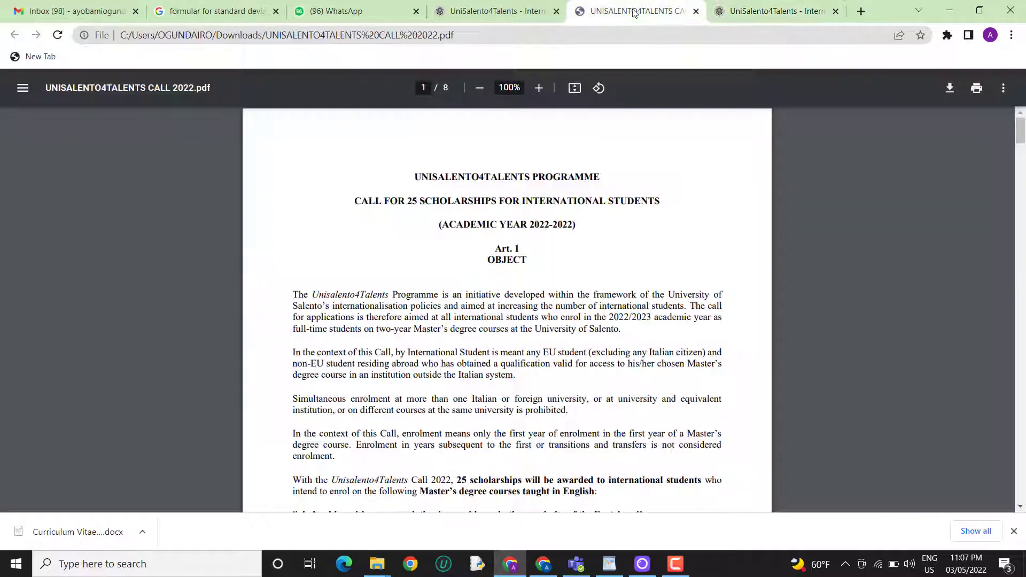
{"action": "left_click", "coordinate": [785, 4]}
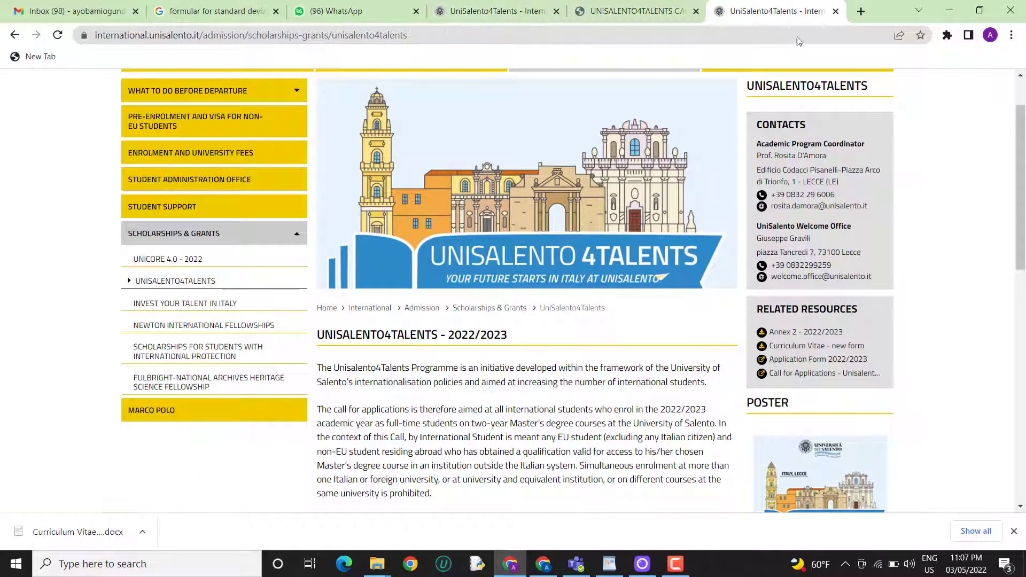
{"action": "left_click", "coordinate": [637, 9]}
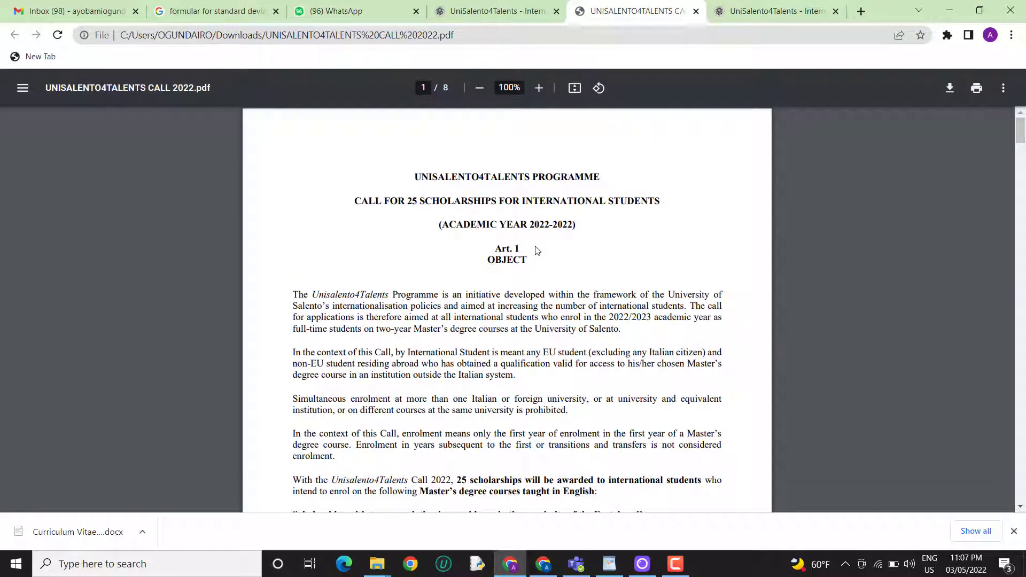
- Read the Call 2022 PDF down to Art. 3 Admission Requirements on page 2
{"action": "scroll", "coordinate": [534, 212], "scroll_direction": "down", "scroll_amount": 3}
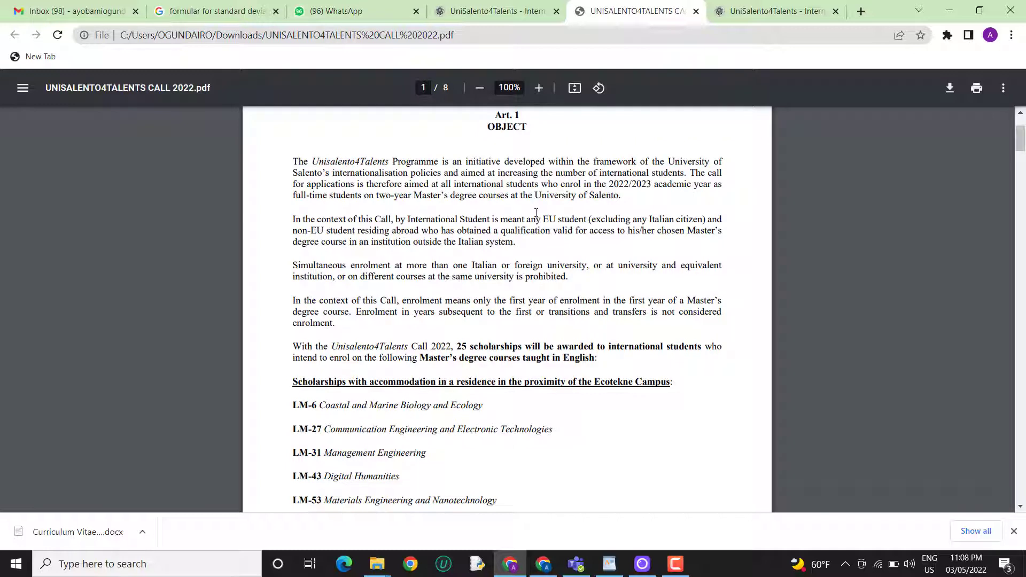
{"action": "scroll", "coordinate": [535, 213], "scroll_direction": "down", "scroll_amount": 5}
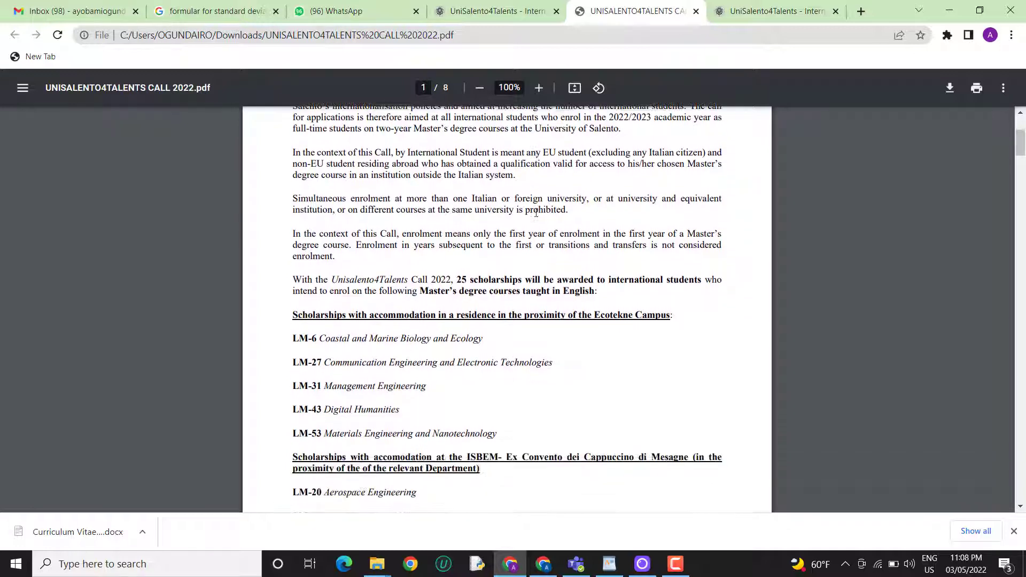
{"action": "scroll", "coordinate": [420, 204], "scroll_direction": "up", "scroll_amount": 3}
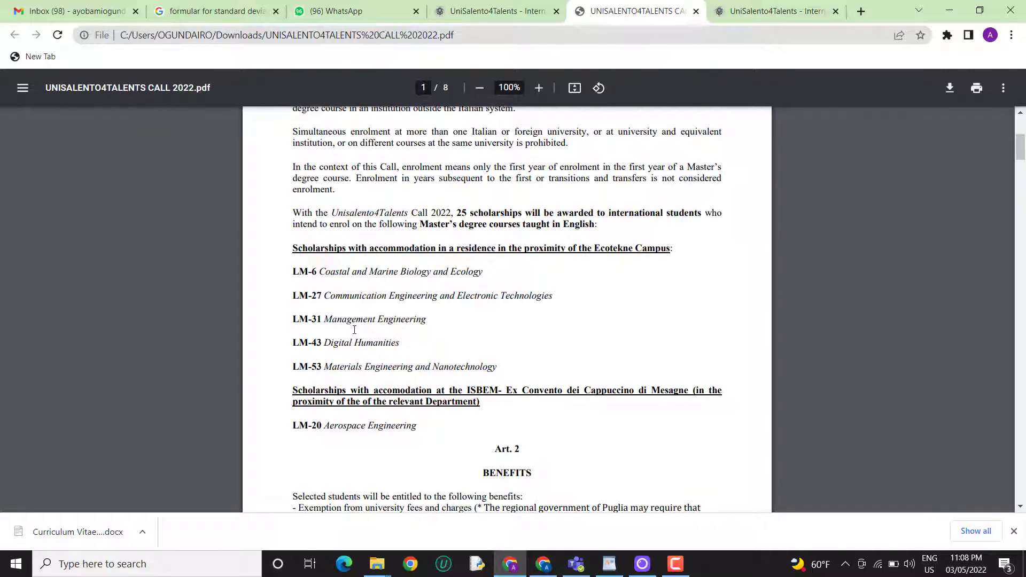
{"action": "scroll", "coordinate": [395, 399], "scroll_direction": "down", "scroll_amount": 1}
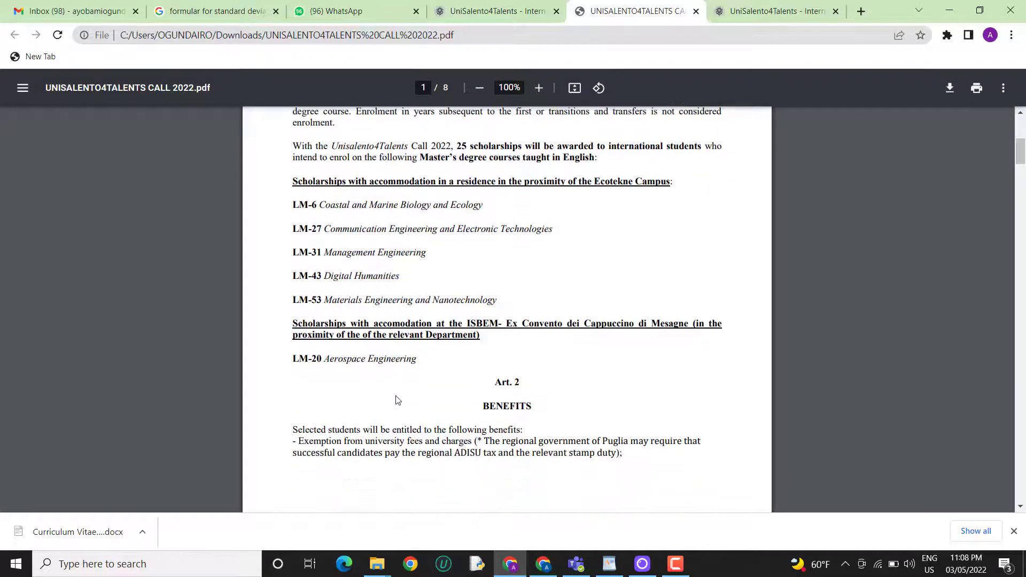
{"action": "scroll", "coordinate": [396, 399], "scroll_direction": "down", "scroll_amount": 1}
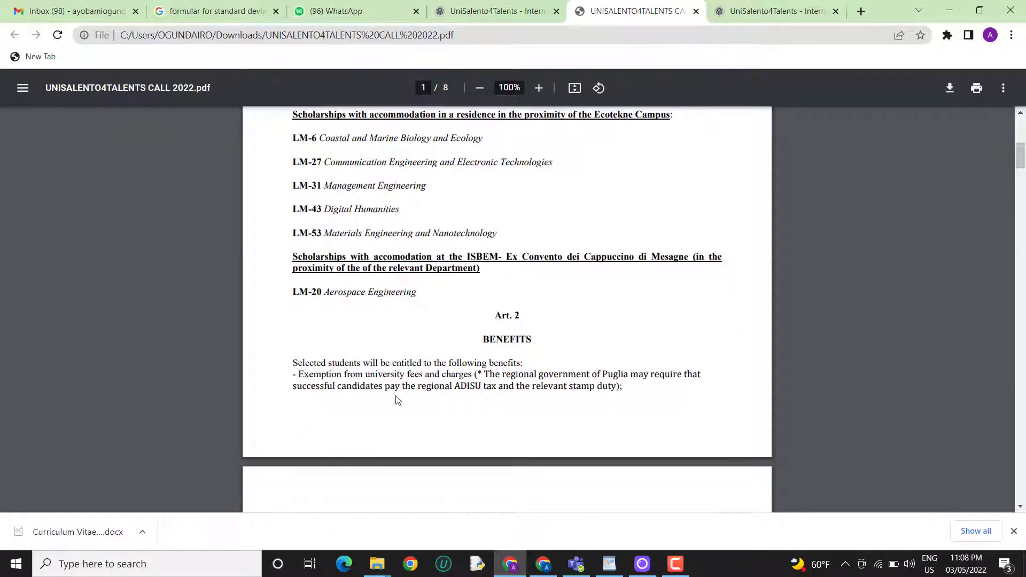
{"action": "scroll", "coordinate": [397, 400], "scroll_direction": "down", "scroll_amount": 1}
{"action": "scroll", "coordinate": [398, 393], "scroll_direction": "down", "scroll_amount": 2}
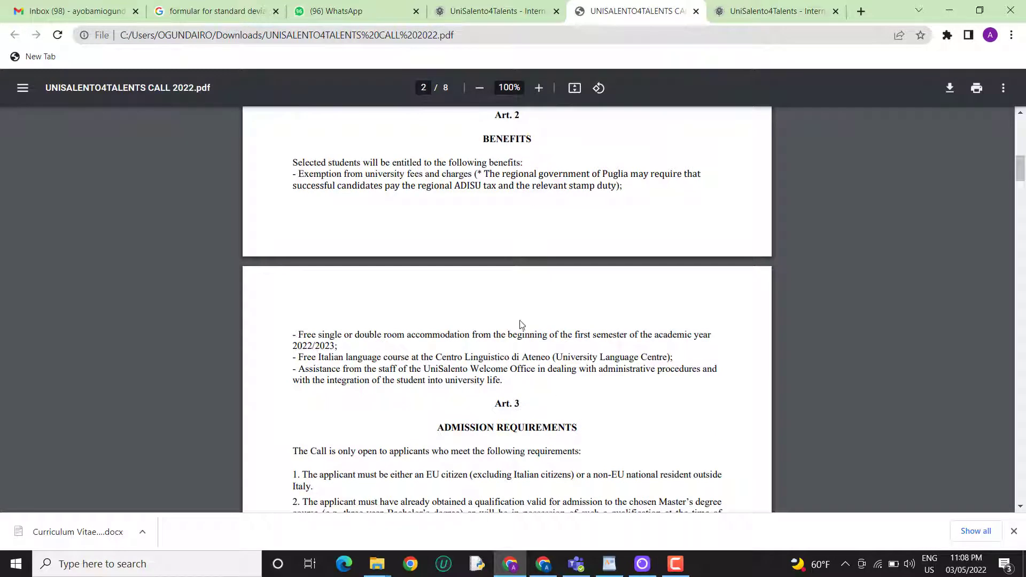
{"action": "scroll", "coordinate": [364, 204], "scroll_direction": "up", "scroll_amount": 1}
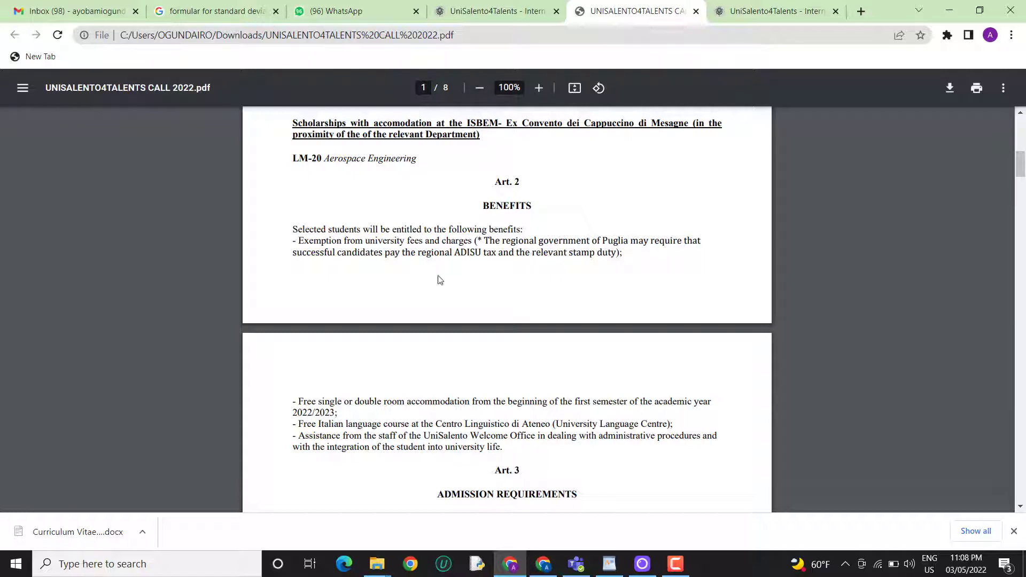
{"action": "scroll", "coordinate": [560, 255], "scroll_direction": "down", "scroll_amount": 1}
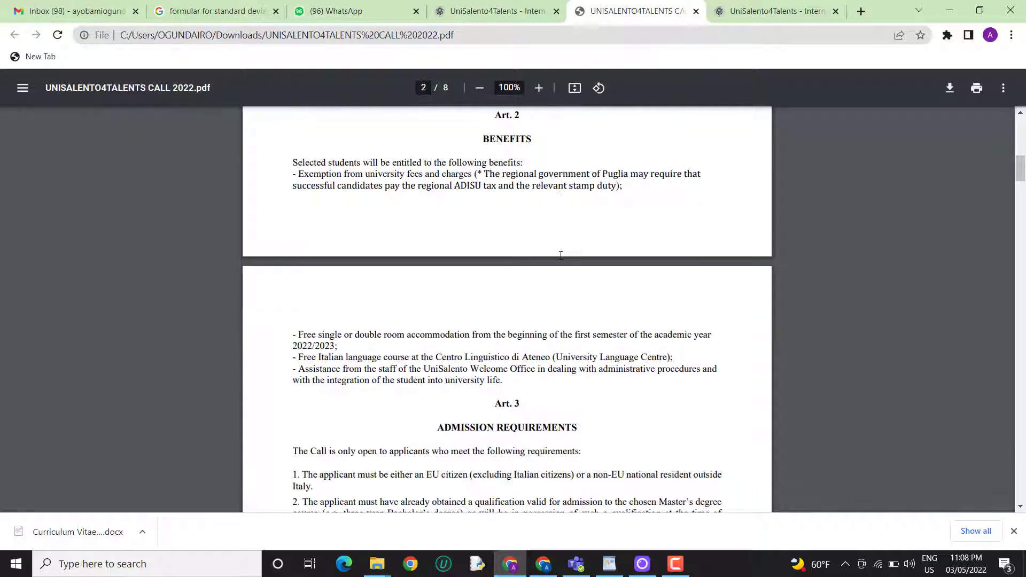
{"action": "scroll", "coordinate": [560, 255], "scroll_direction": "down", "scroll_amount": 1}
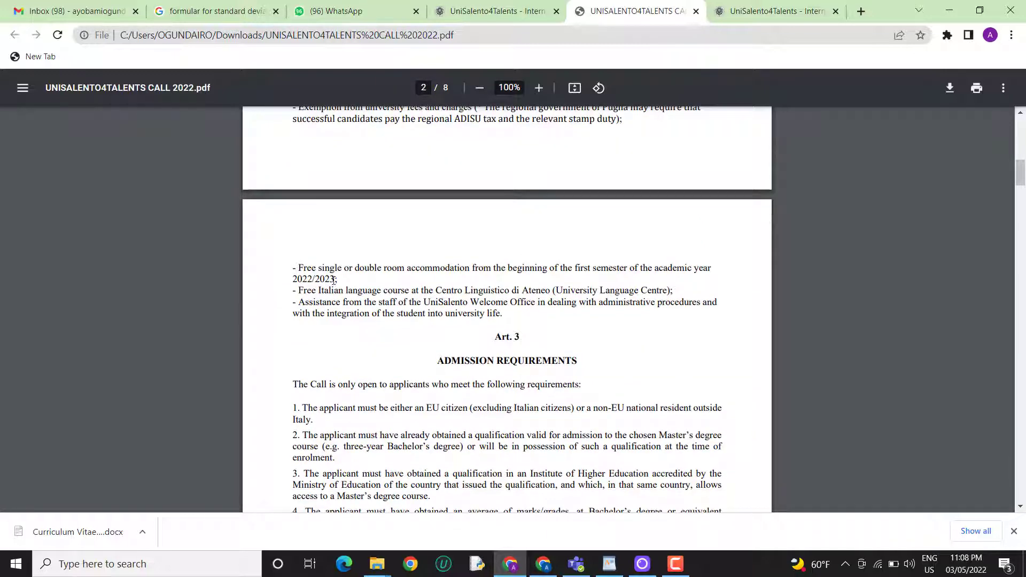
{"action": "scroll", "coordinate": [465, 203], "scroll_direction": "up", "scroll_amount": 2}
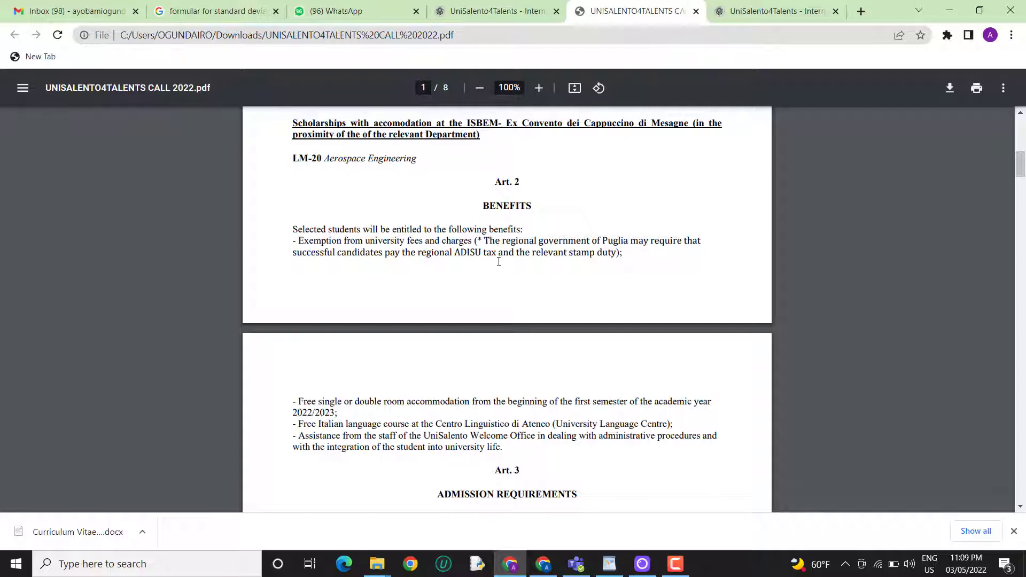
{"action": "scroll", "coordinate": [497, 267], "scroll_direction": "down", "scroll_amount": 1}
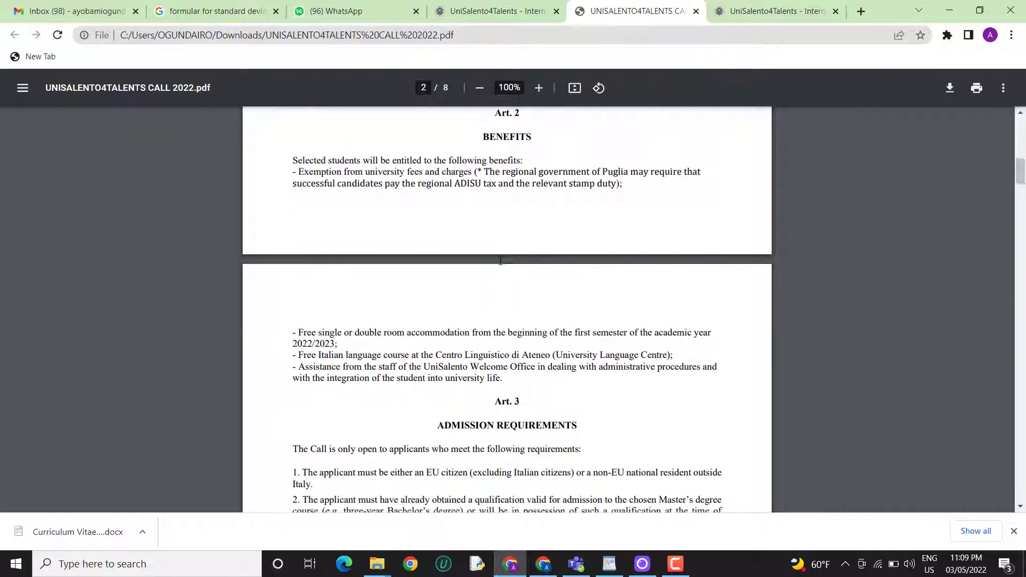
{"action": "scroll", "coordinate": [503, 271], "scroll_direction": "down", "scroll_amount": 2}
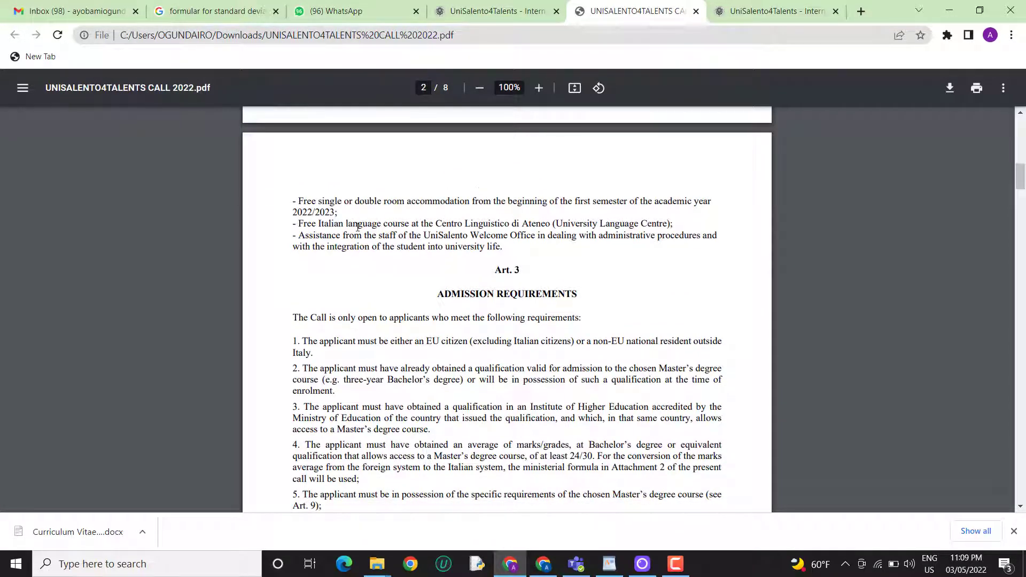
{"action": "scroll", "coordinate": [385, 144], "scroll_direction": "down", "scroll_amount": 2}
{"action": "scroll", "coordinate": [417, 172], "scroll_direction": "up", "scroll_amount": 2}
{"action": "scroll", "coordinate": [455, 235], "scroll_direction": "down", "scroll_amount": 2}
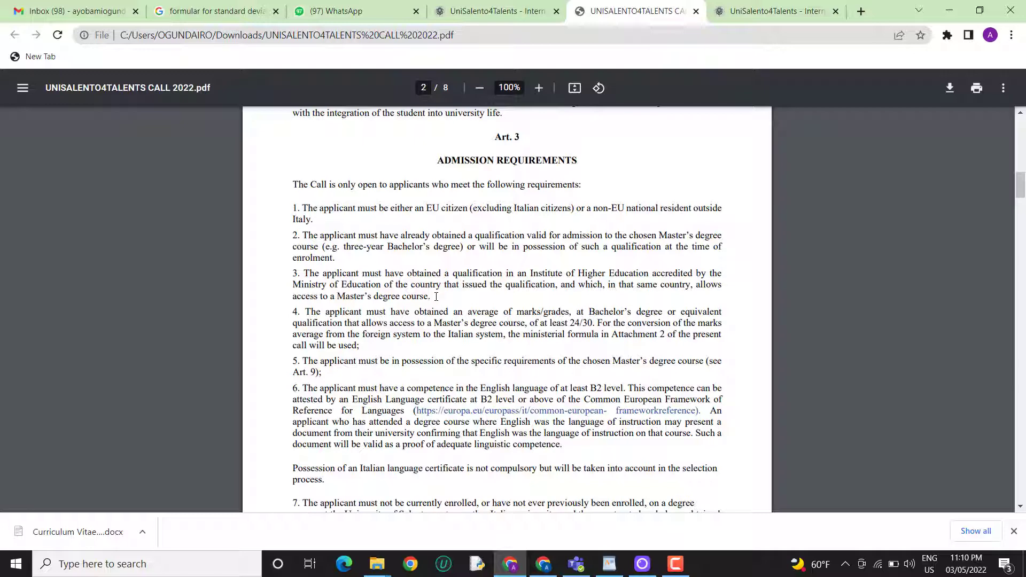
- Read Art. 3, highlighting the English Language certificate phrase, then continue to Art. 4 Age Requirements
{"action": "scroll", "coordinate": [436, 296], "scroll_direction": "down", "scroll_amount": 2}
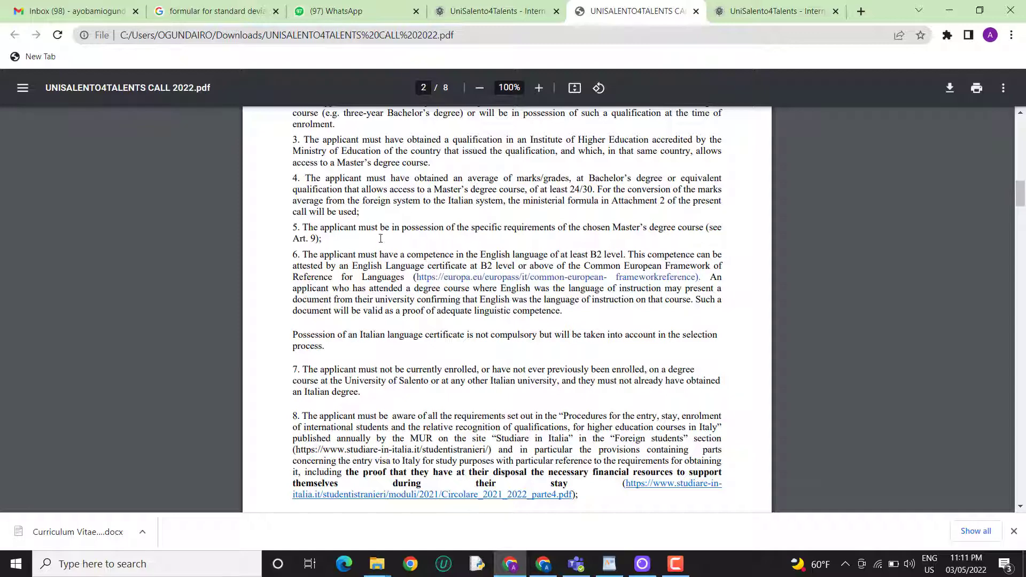
{"action": "scroll", "coordinate": [382, 240], "scroll_direction": "down", "scroll_amount": 1}
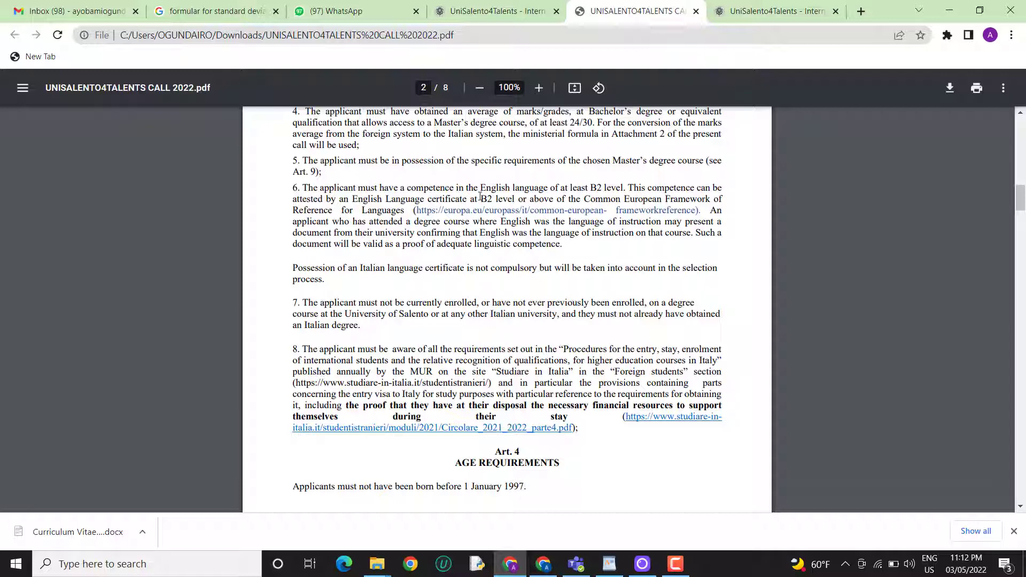
{"action": "left_click_drag", "start_coordinate": [494, 232], "coordinate": [576, 246]}
{"action": "left_click", "coordinate": [576, 246]}
{"action": "left_click_drag", "start_coordinate": [350, 200], "coordinate": [475, 202]}
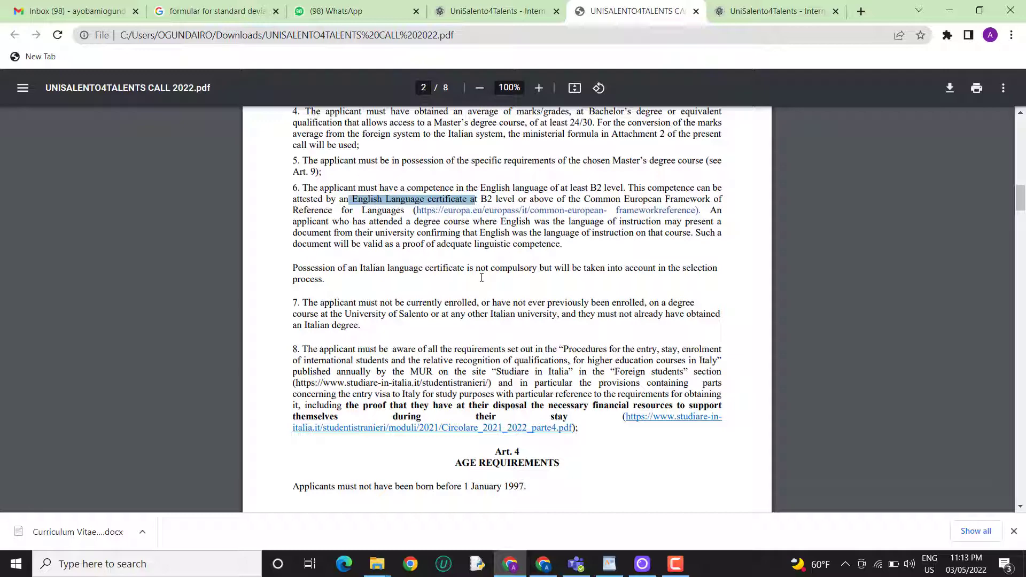
{"action": "scroll", "coordinate": [481, 277], "scroll_direction": "down", "scroll_amount": 1}
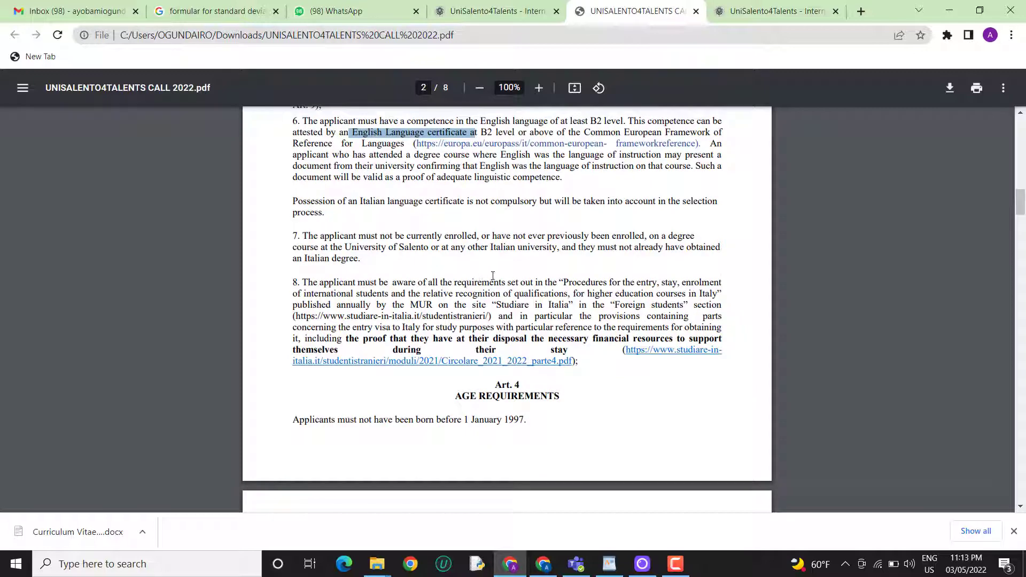
{"action": "scroll", "coordinate": [492, 275], "scroll_direction": "down", "scroll_amount": 1}
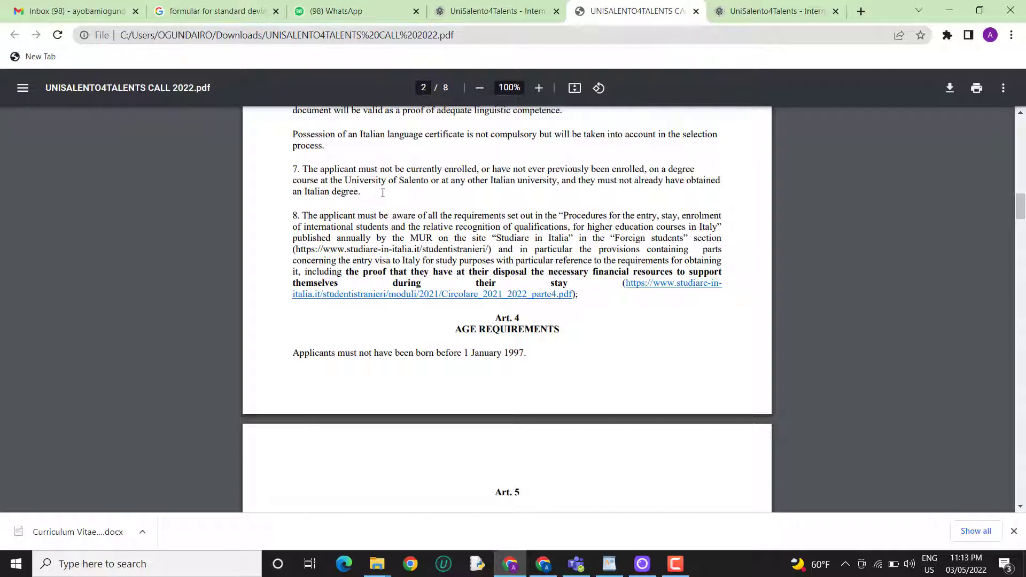
{"action": "scroll", "coordinate": [392, 192], "scroll_direction": "down", "scroll_amount": 4}
{"action": "scroll", "coordinate": [408, 193], "scroll_direction": "up", "scroll_amount": 1}
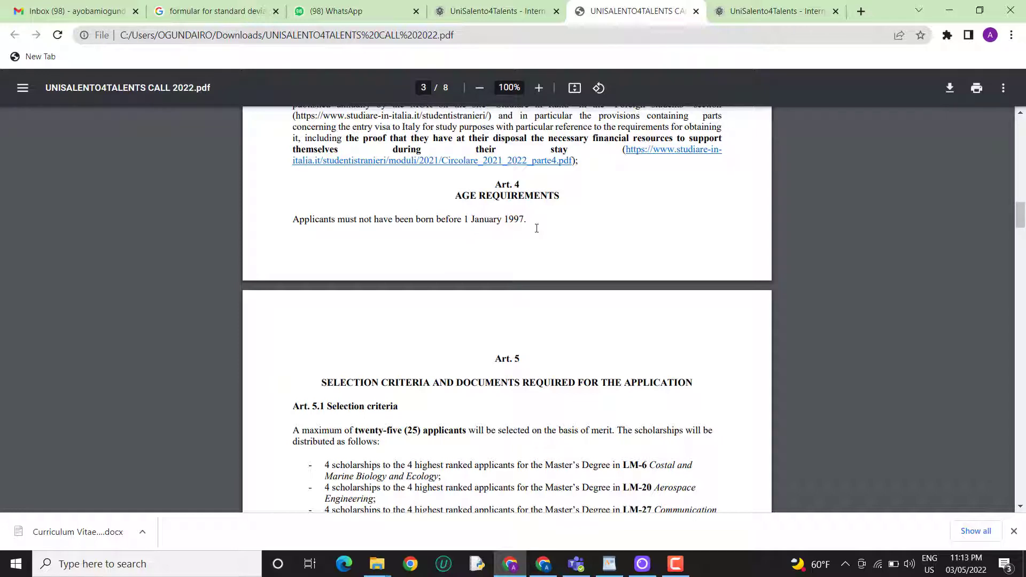
- Read Art. 5's selection criteria, highlighting the one-course-per-applicant rule
{"action": "scroll", "coordinate": [537, 228], "scroll_direction": "down", "scroll_amount": 3}
{"action": "scroll", "coordinate": [536, 228], "scroll_direction": "up", "scroll_amount": 1}
{"action": "scroll", "coordinate": [655, 164], "scroll_direction": "down", "scroll_amount": 1}
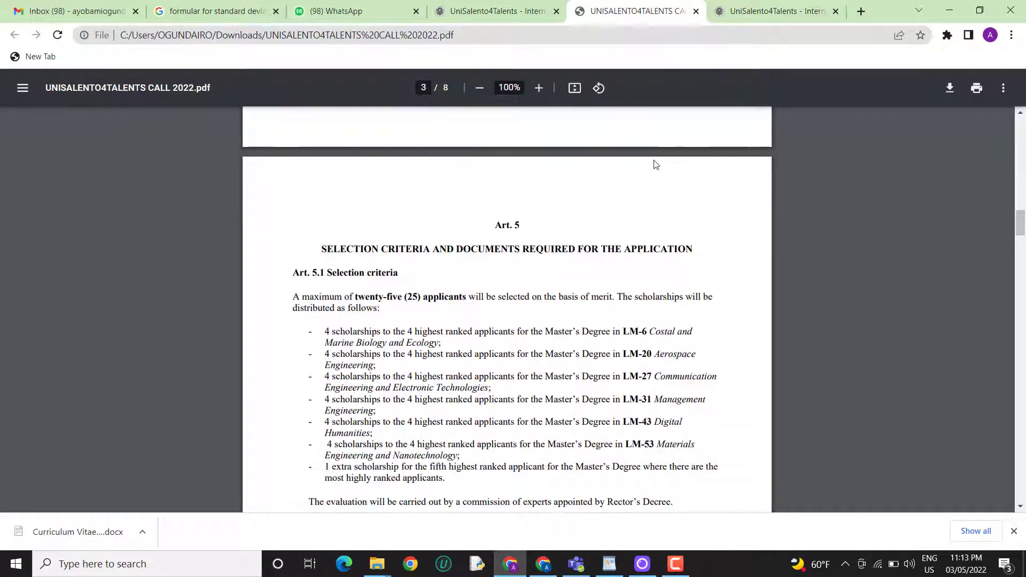
{"action": "scroll", "coordinate": [641, 177], "scroll_direction": "down", "scroll_amount": 1}
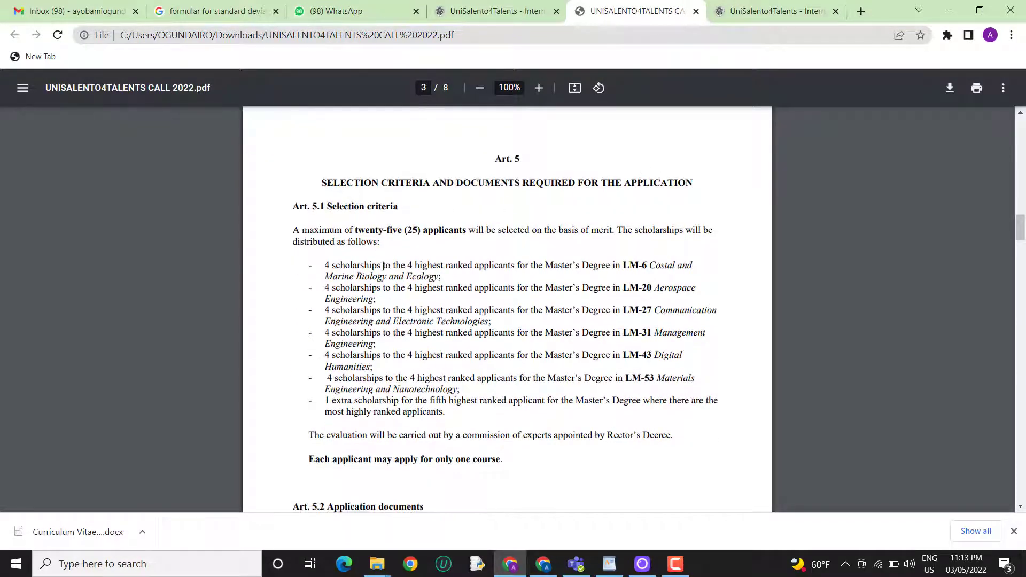
{"action": "scroll", "coordinate": [384, 266], "scroll_direction": "down", "scroll_amount": 1}
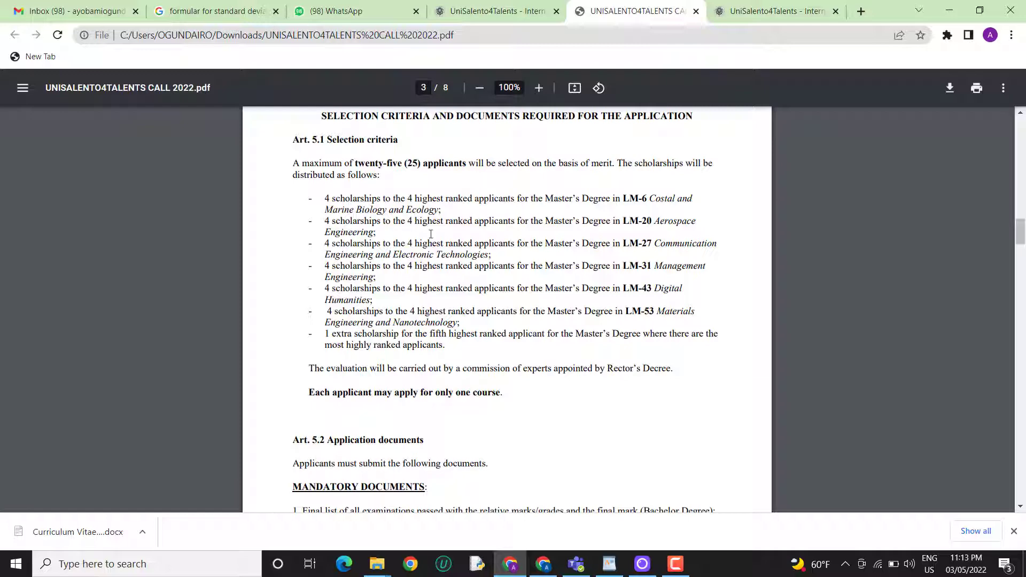
{"action": "scroll", "coordinate": [430, 263], "scroll_direction": "down", "scroll_amount": 2}
{"action": "scroll", "coordinate": [430, 264], "scroll_direction": "up", "scroll_amount": 1}
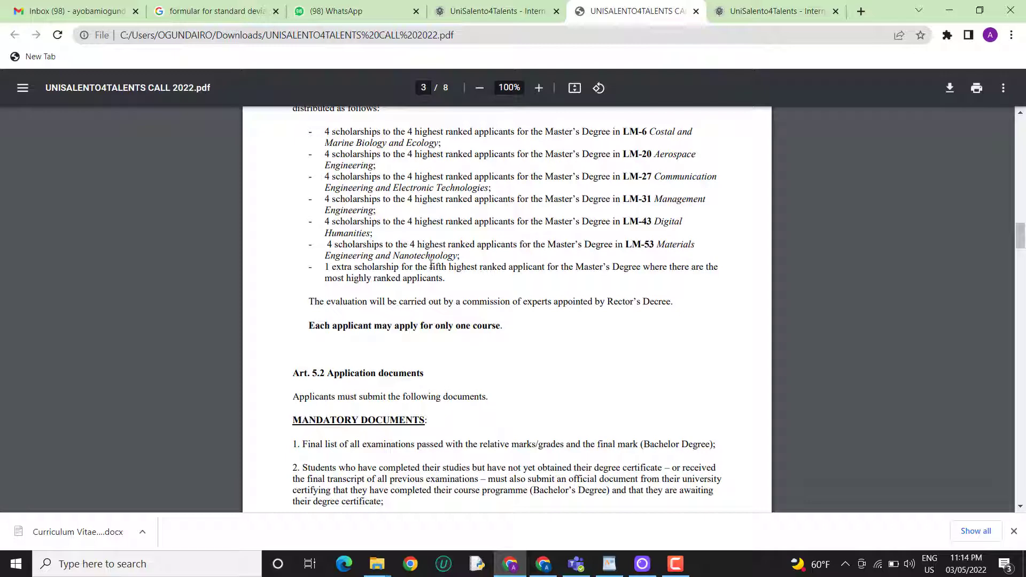
{"action": "scroll", "coordinate": [462, 312], "scroll_direction": "down", "scroll_amount": 3}
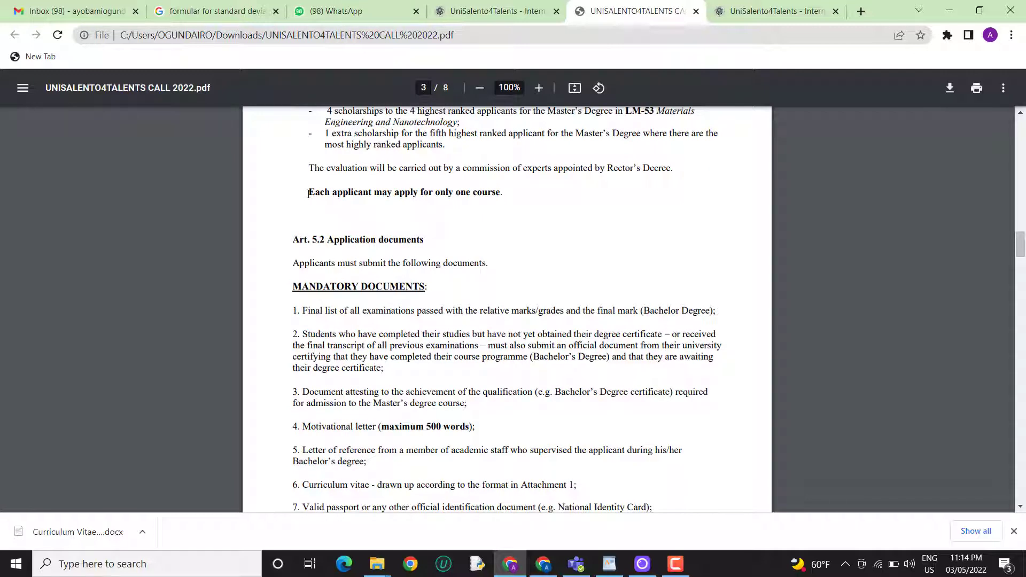
{"action": "left_click_drag", "start_coordinate": [505, 193], "coordinate": [317, 190]}
- Read the required documents, highlighting the official-document rule and the Italian certificate points line
{"action": "scroll", "coordinate": [368, 184], "scroll_direction": "down", "scroll_amount": 1}
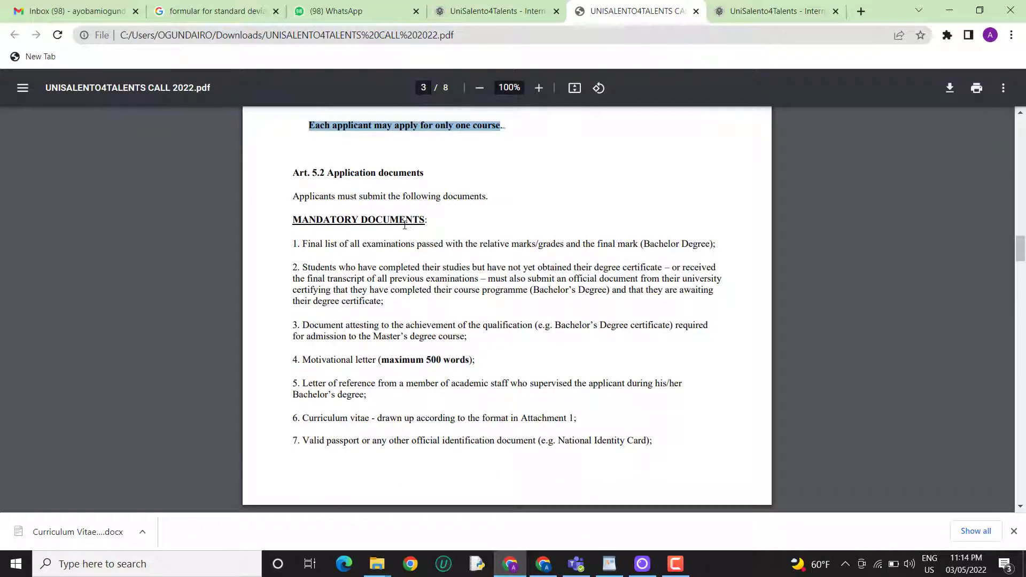
{"action": "scroll", "coordinate": [398, 216], "scroll_direction": "down", "scroll_amount": 1}
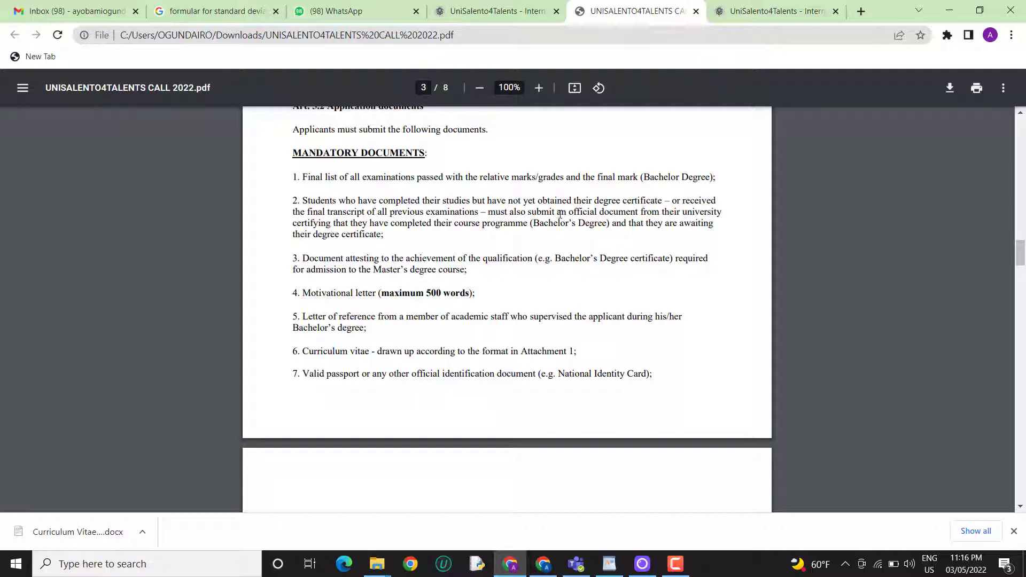
{"action": "left_click_drag", "start_coordinate": [557, 214], "coordinate": [584, 249]}
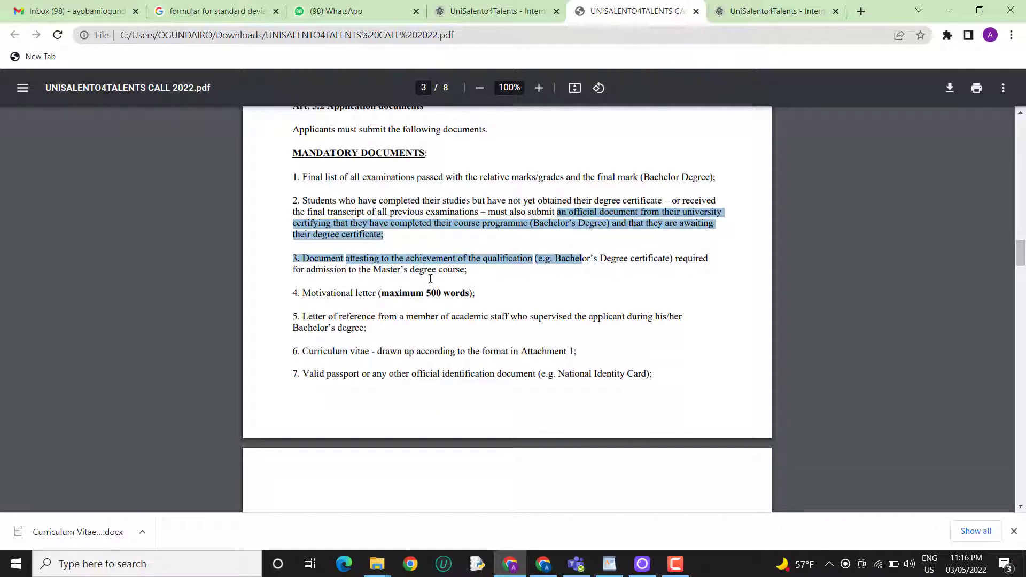
{"action": "left_click", "coordinate": [472, 271]}
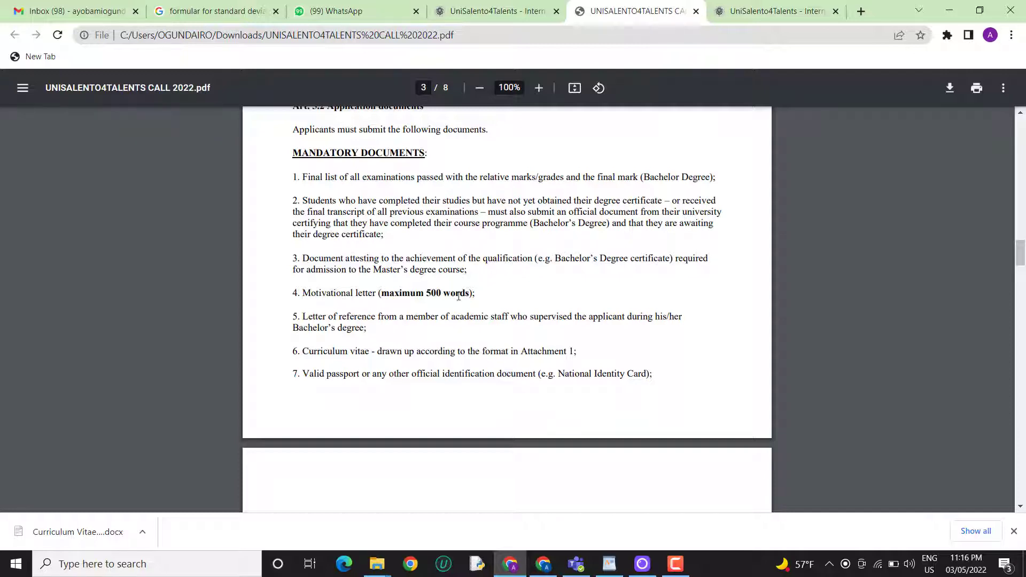
{"action": "scroll", "coordinate": [437, 293], "scroll_direction": "down", "scroll_amount": 1}
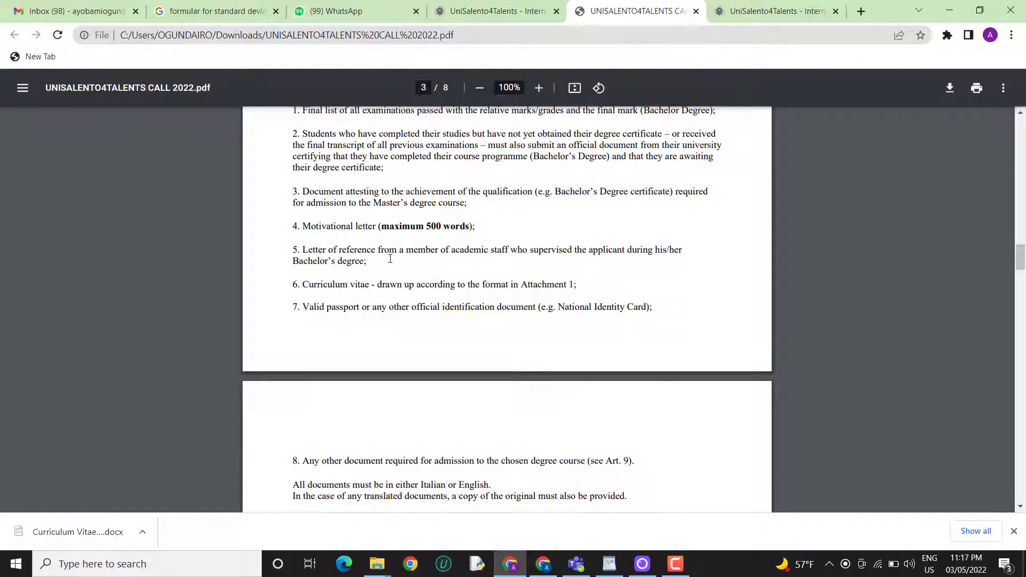
{"action": "scroll", "coordinate": [390, 258], "scroll_direction": "down", "scroll_amount": 1}
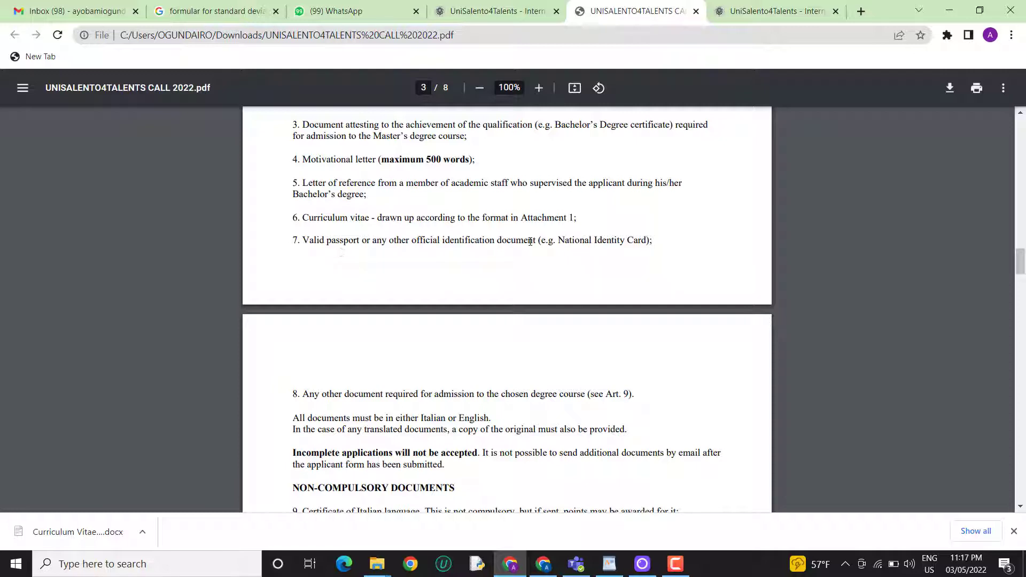
{"action": "scroll", "coordinate": [653, 247], "scroll_direction": "down", "scroll_amount": 1}
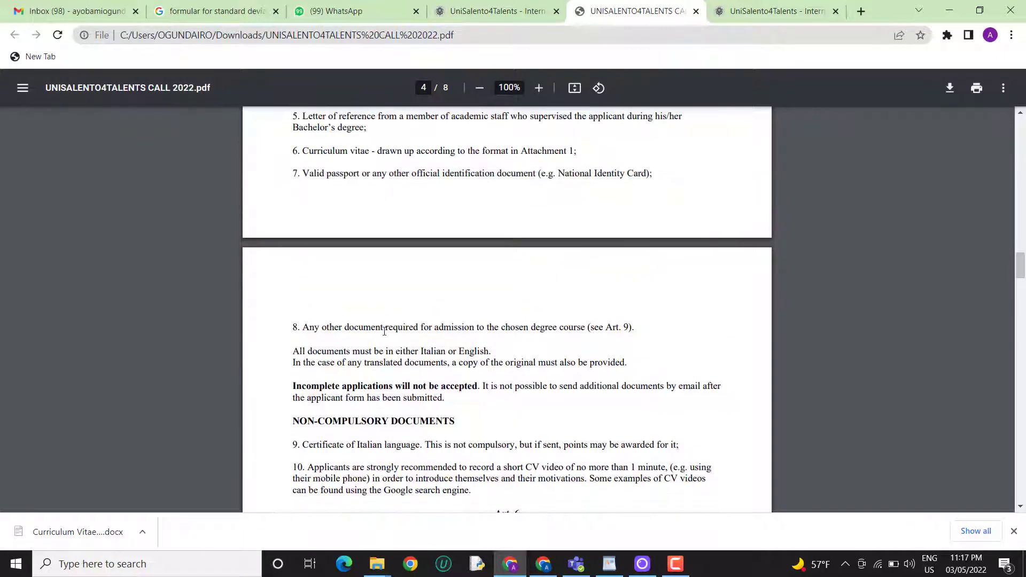
{"action": "scroll", "coordinate": [385, 330], "scroll_direction": "down", "scroll_amount": 2}
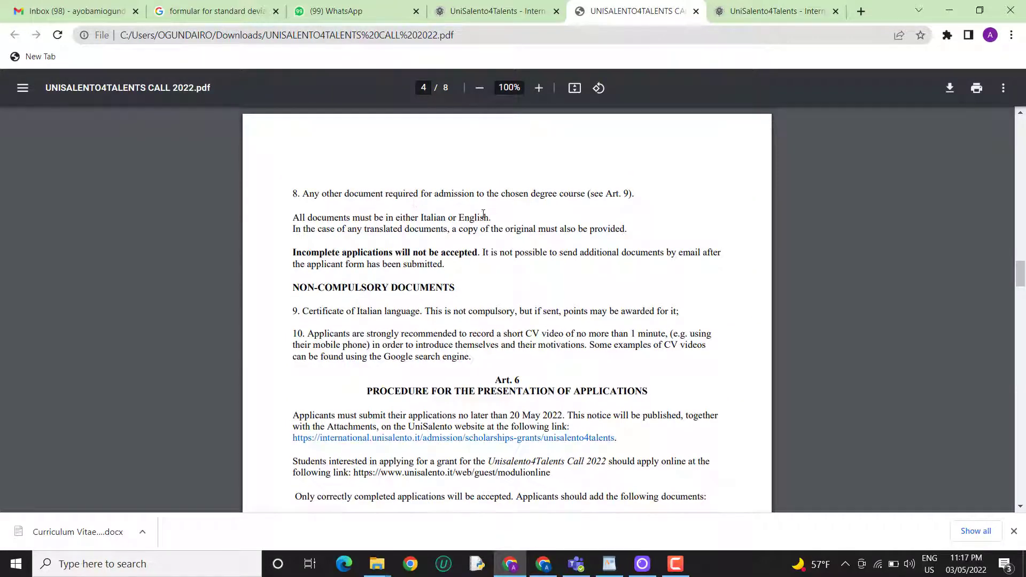
{"action": "scroll", "coordinate": [483, 214], "scroll_direction": "down", "scroll_amount": 1}
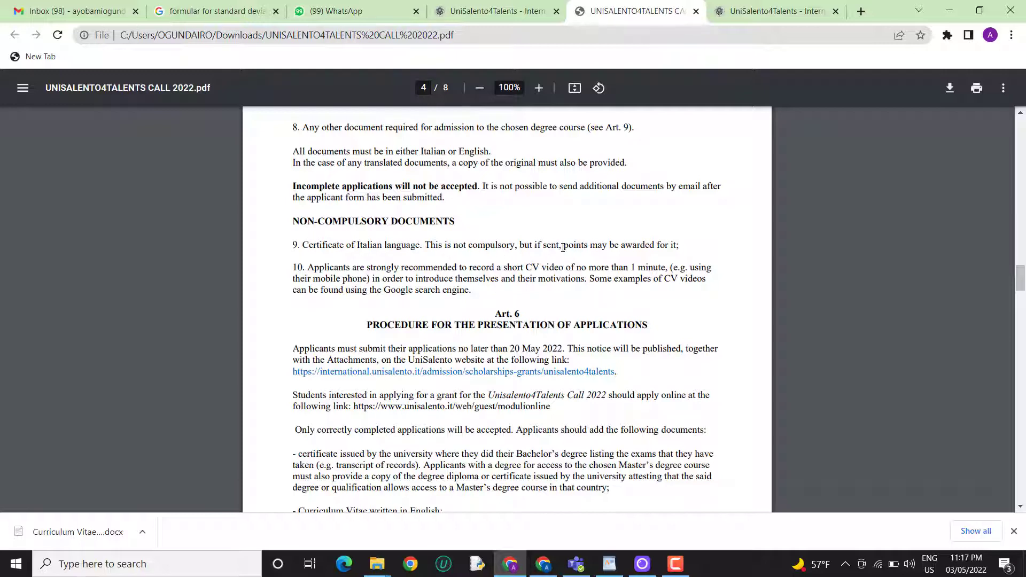
{"action": "left_click_drag", "start_coordinate": [560, 245], "coordinate": [701, 243]}
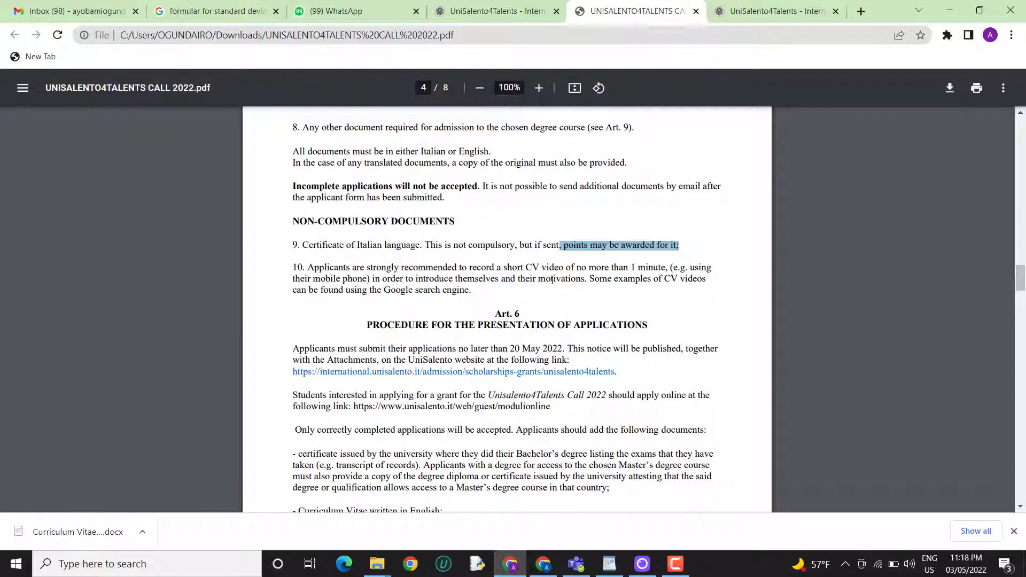
- Continue through Art. 6 to Arts. 7–9 on page 5
{"action": "scroll", "coordinate": [552, 279], "scroll_direction": "down", "scroll_amount": 1}
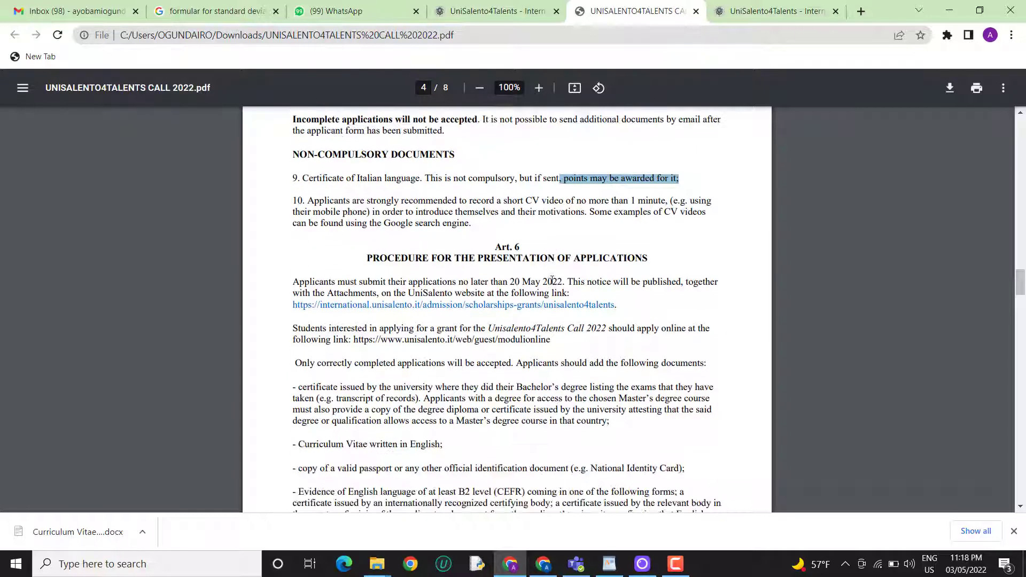
{"action": "scroll", "coordinate": [551, 280], "scroll_direction": "down", "scroll_amount": 2}
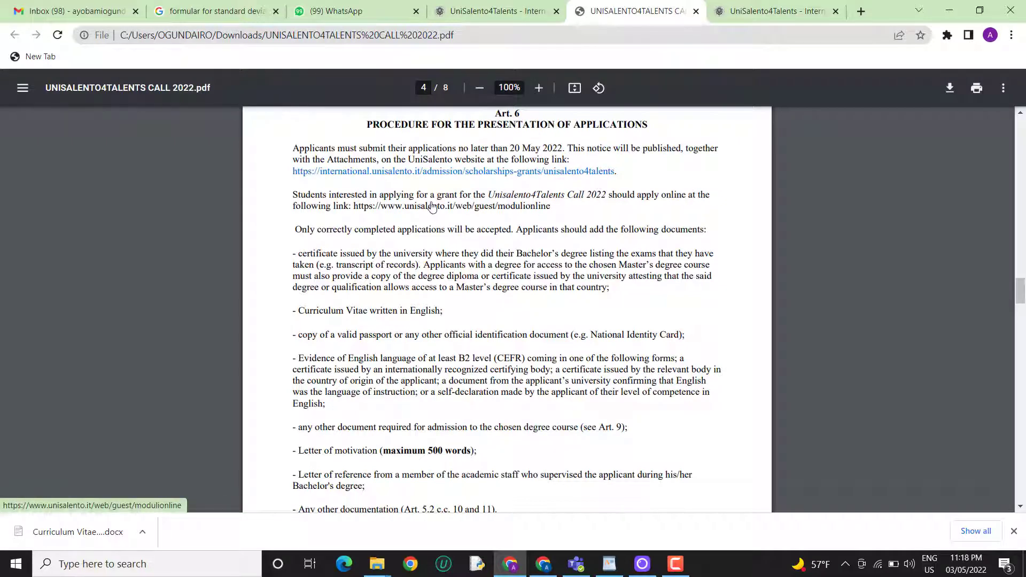
{"action": "scroll", "coordinate": [432, 206], "scroll_direction": "down", "scroll_amount": 2}
{"action": "scroll", "coordinate": [432, 207], "scroll_direction": "down", "scroll_amount": 3}
{"action": "scroll", "coordinate": [432, 207], "scroll_direction": "down", "scroll_amount": 7}
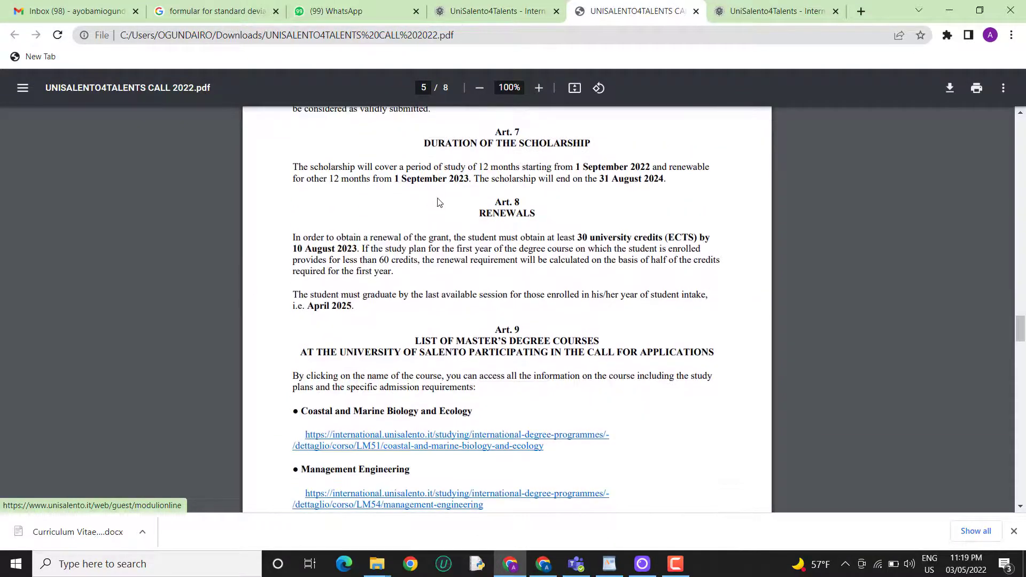
{"action": "scroll", "coordinate": [439, 202], "scroll_direction": "up", "scroll_amount": 1}
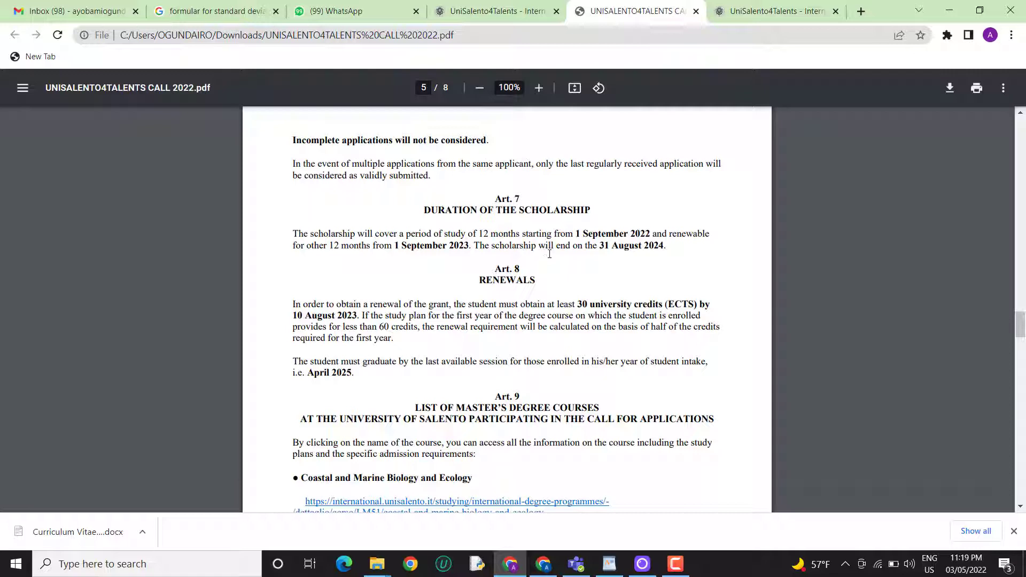
{"action": "scroll", "coordinate": [549, 254], "scroll_direction": "down", "scroll_amount": 1}
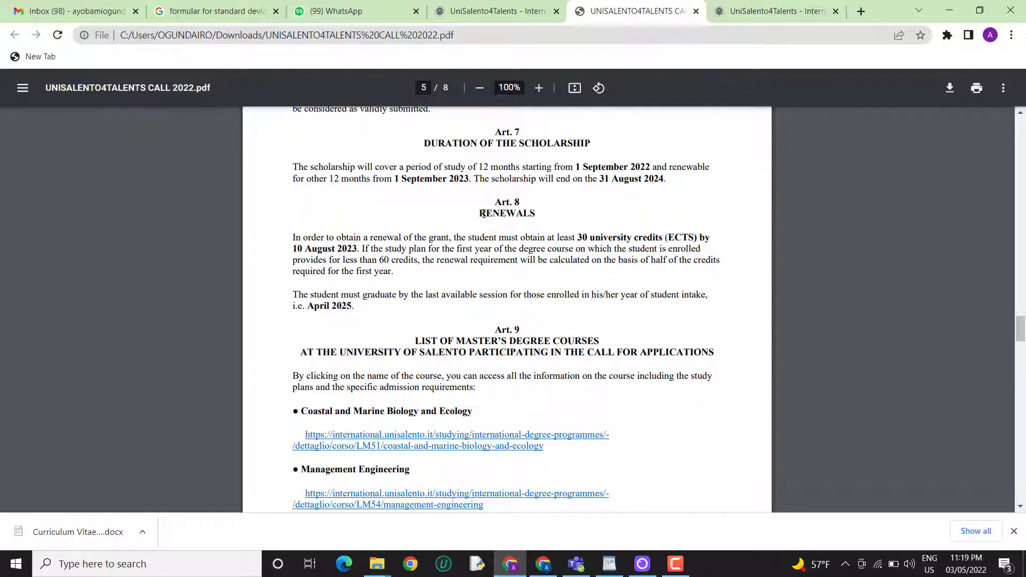
{"action": "left_click_drag", "start_coordinate": [479, 214], "coordinate": [511, 214]}
{"action": "left_click", "coordinate": [401, 248]}
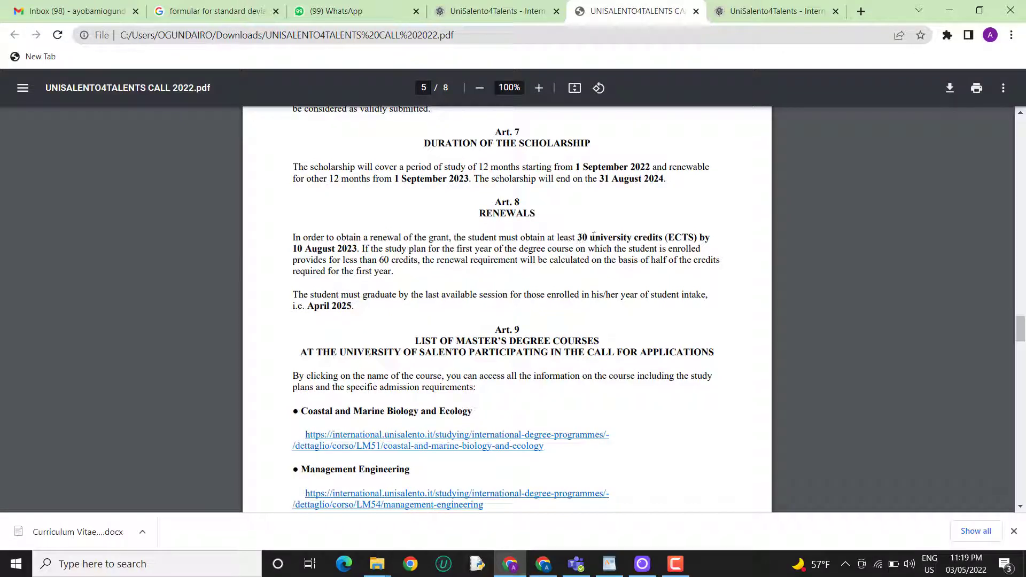
{"action": "left_click_drag", "start_coordinate": [578, 236], "coordinate": [662, 238]}
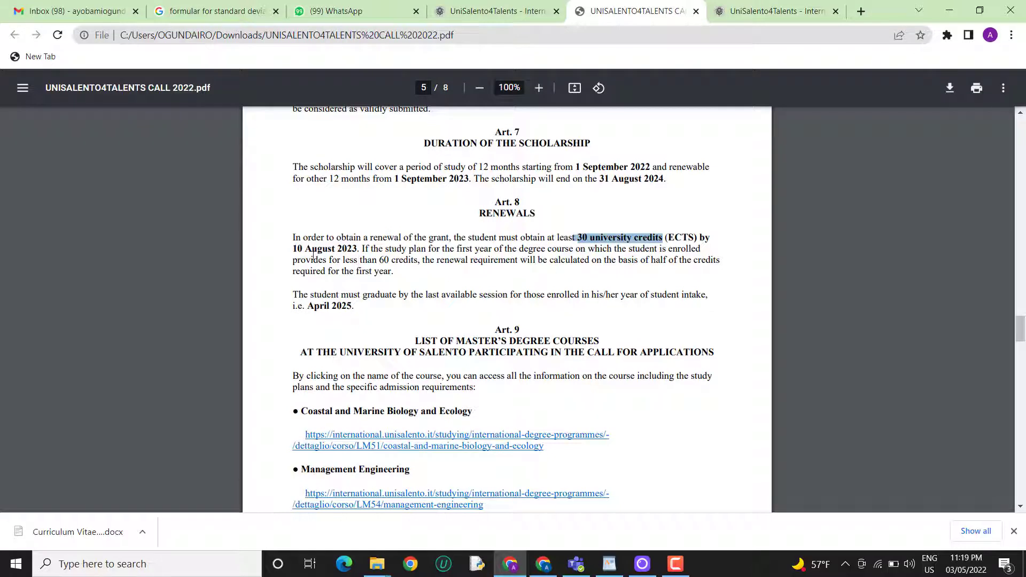
{"action": "left_click", "coordinate": [368, 274]}
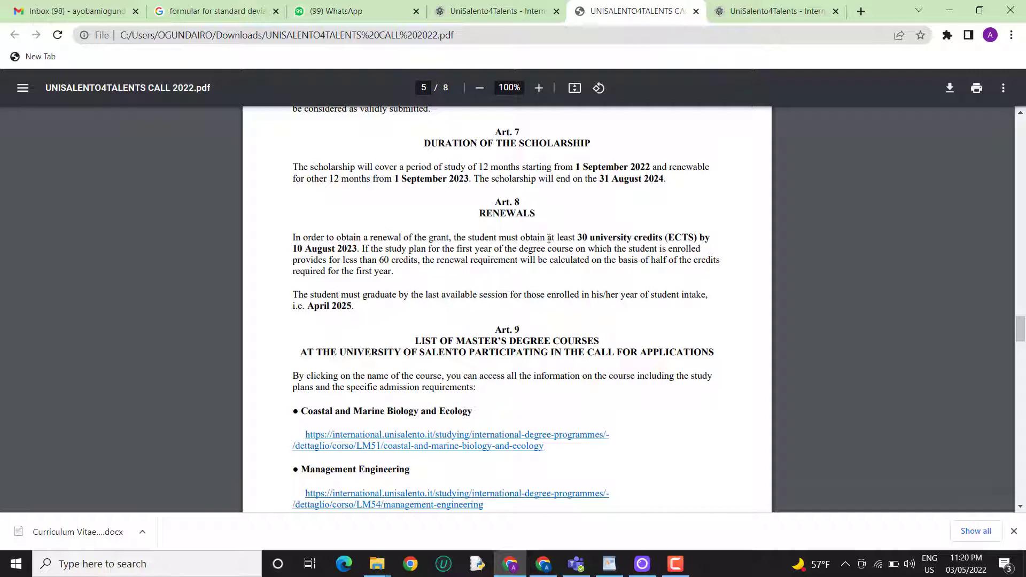
{"action": "scroll", "coordinate": [343, 238], "scroll_direction": "down", "scroll_amount": 1}
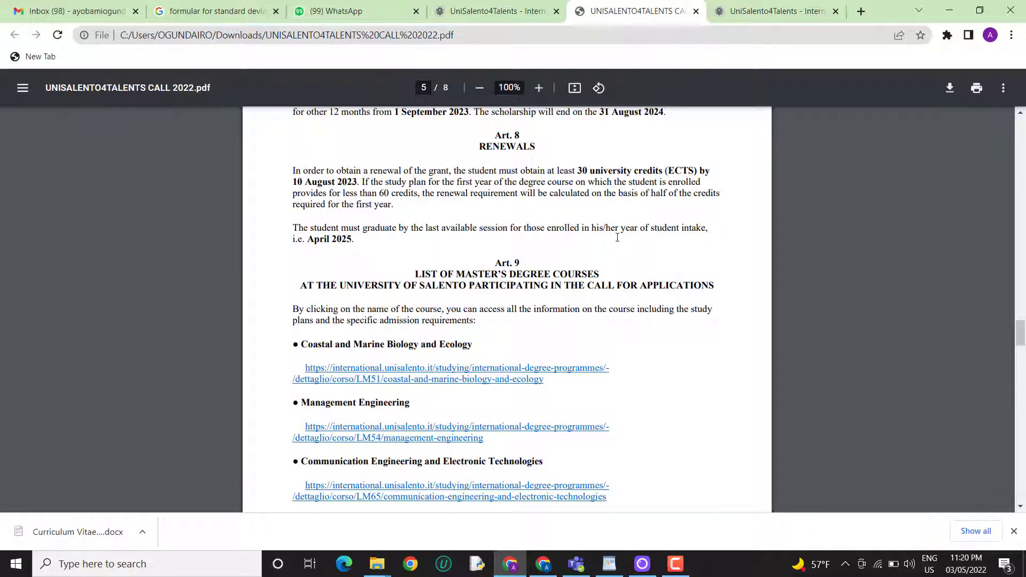
- Scroll past the Art. 9 course links to Art. 10's evaluation criteria on page 6
{"action": "scroll", "coordinate": [617, 237], "scroll_direction": "down", "scroll_amount": 1}
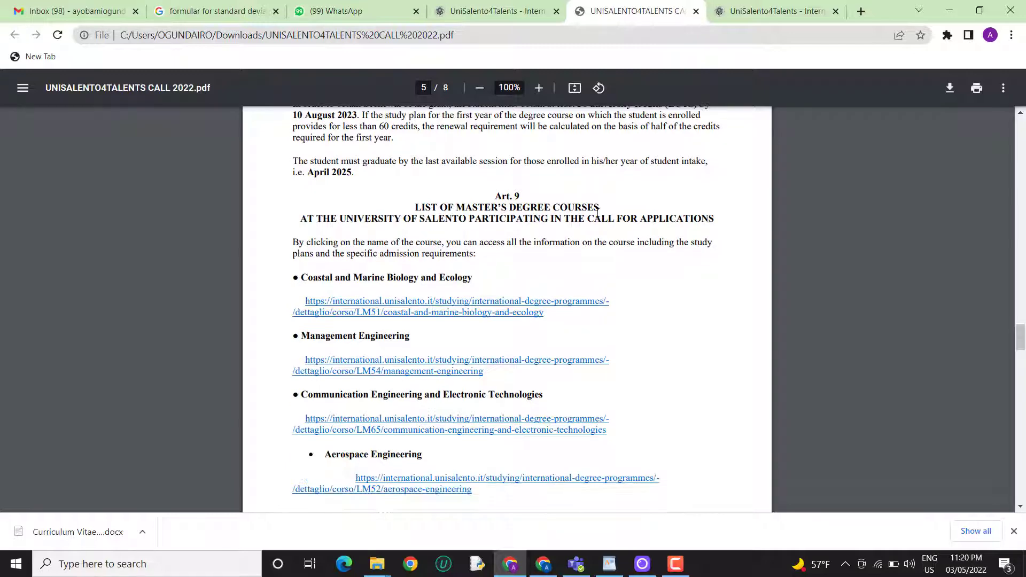
{"action": "scroll", "coordinate": [374, 248], "scroll_direction": "down", "scroll_amount": 1}
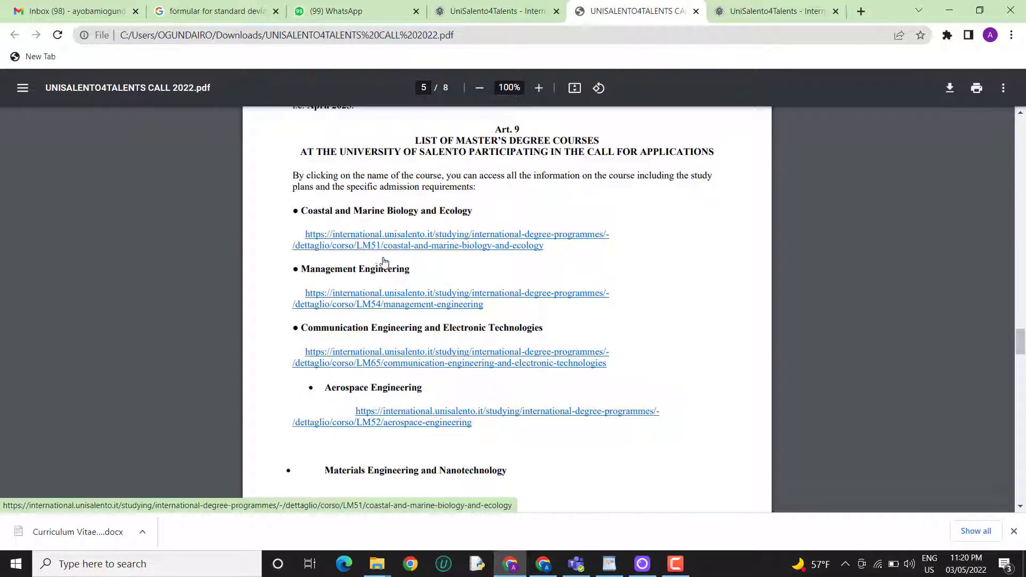
{"action": "scroll", "coordinate": [433, 251], "scroll_direction": "down", "scroll_amount": 1}
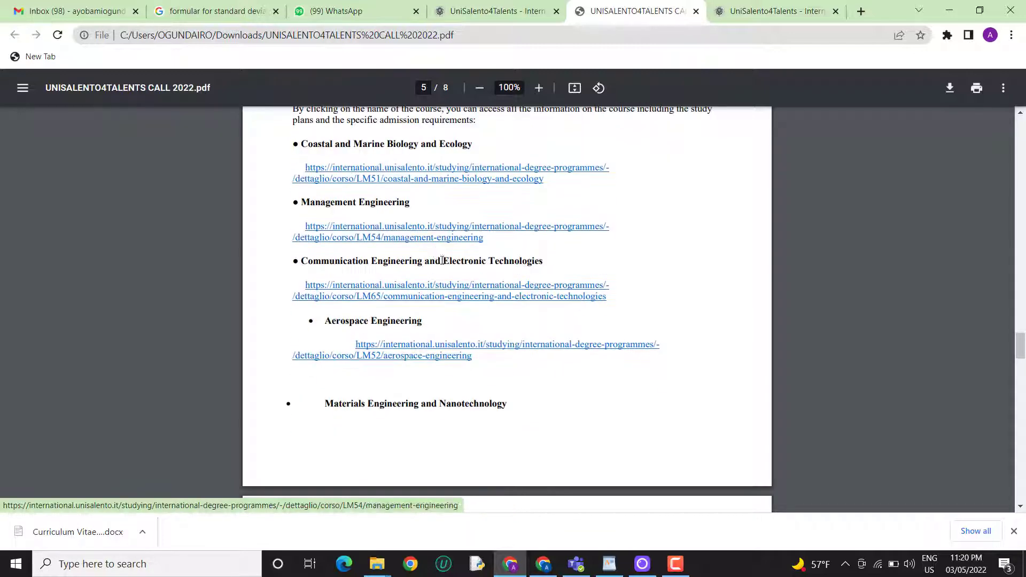
{"action": "scroll", "coordinate": [461, 356], "scroll_direction": "down", "scroll_amount": 2}
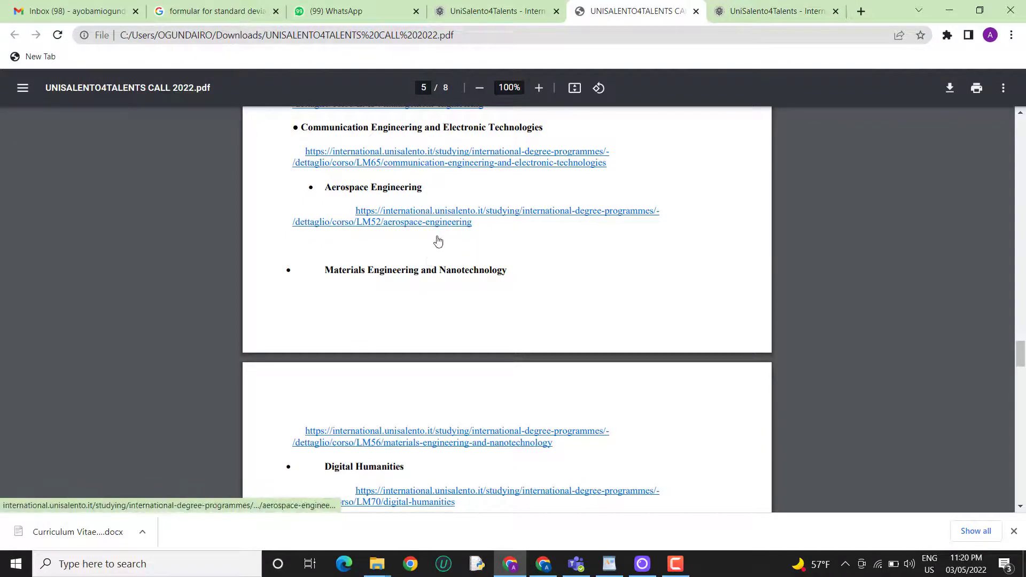
{"action": "scroll", "coordinate": [439, 240], "scroll_direction": "down", "scroll_amount": 5}
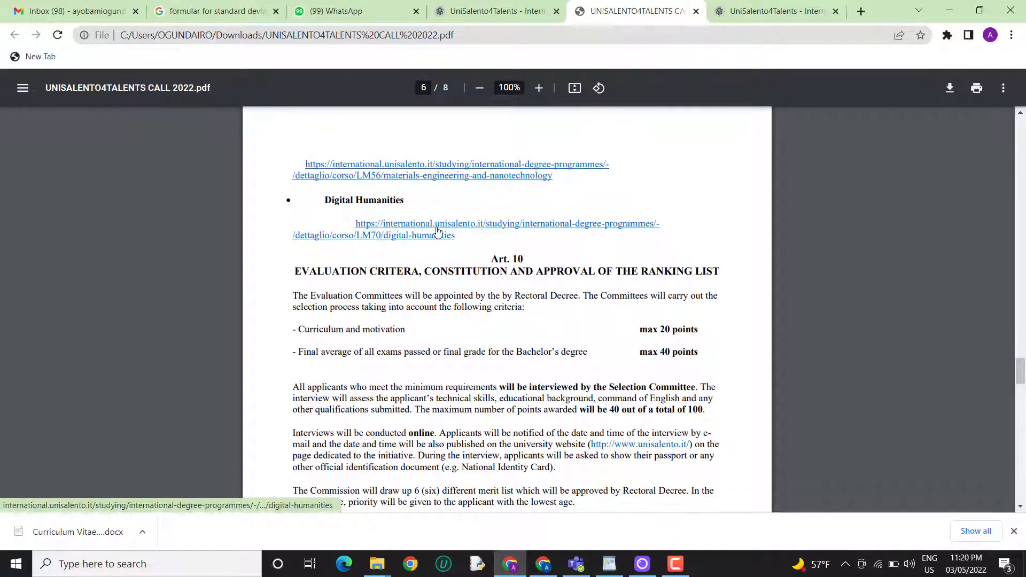
{"action": "scroll", "coordinate": [481, 251], "scroll_direction": "up", "scroll_amount": 1}
{"action": "scroll", "coordinate": [478, 273], "scroll_direction": "up", "scroll_amount": 1}
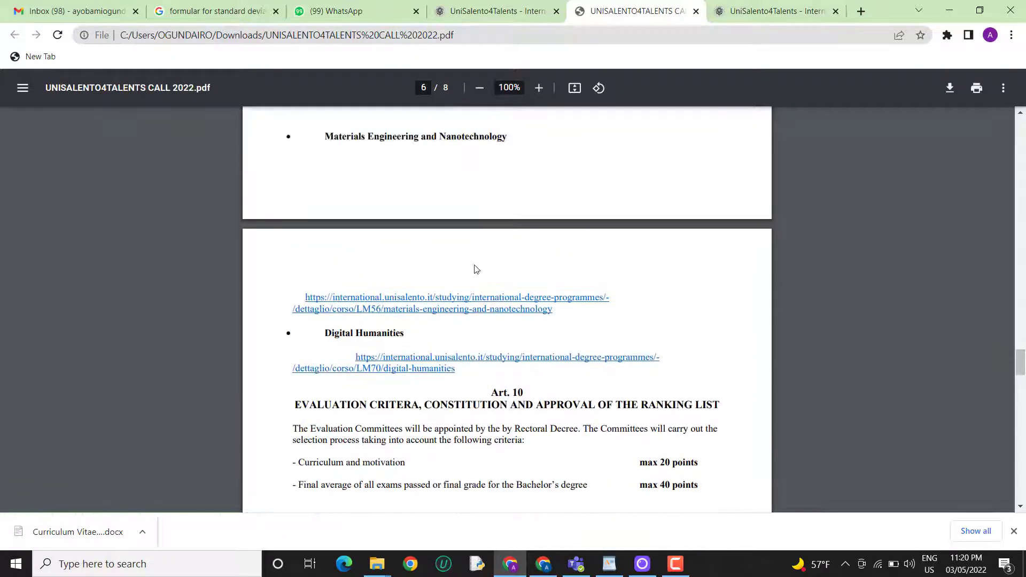
{"action": "scroll", "coordinate": [476, 269], "scroll_direction": "down", "scroll_amount": 2}
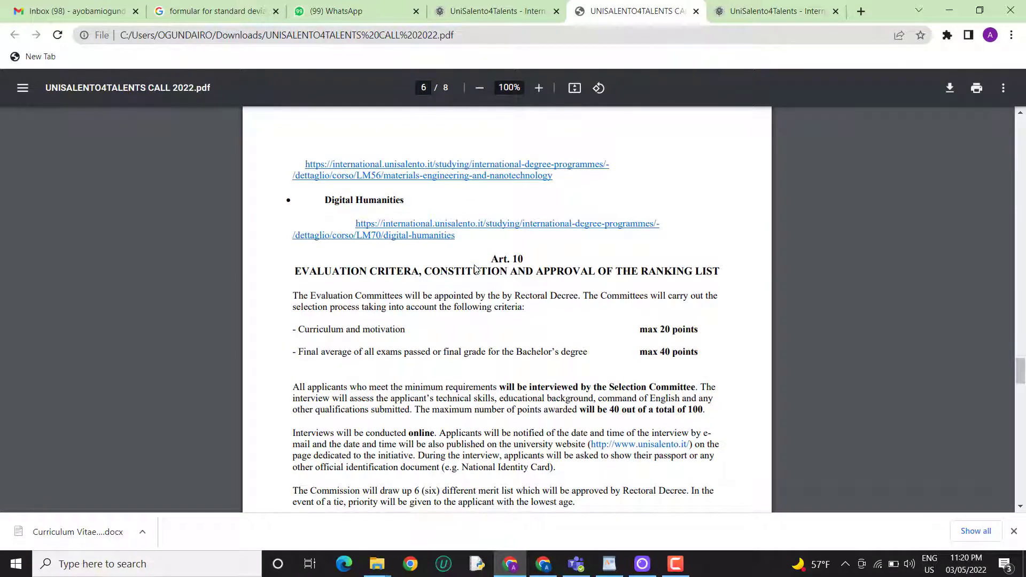
{"action": "scroll", "coordinate": [476, 269], "scroll_direction": "down", "scroll_amount": 2}
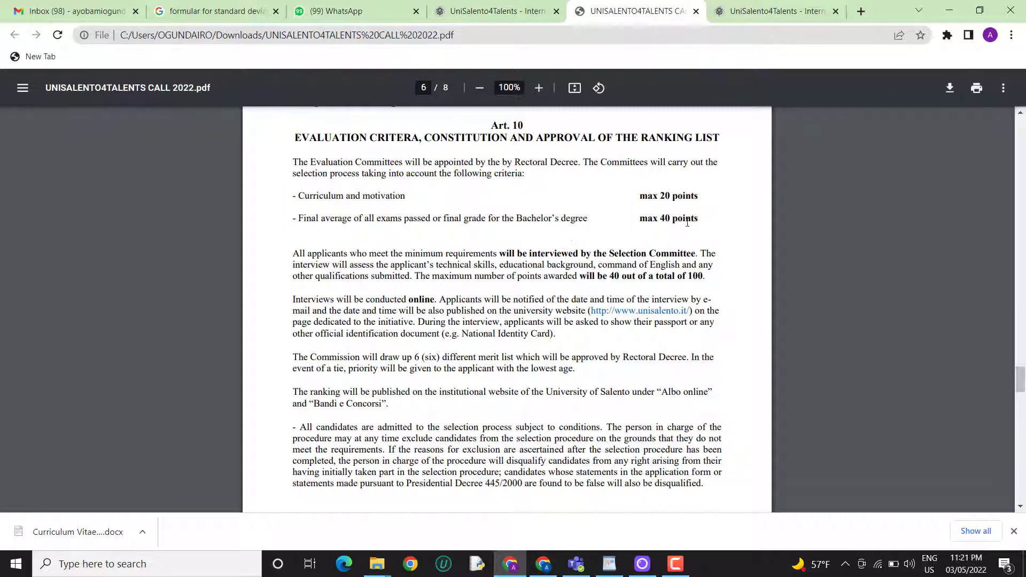
- Scroll the PDF through Arts. 11–17 to the end of the document
{"action": "scroll", "coordinate": [687, 222], "scroll_direction": "down", "scroll_amount": 1}
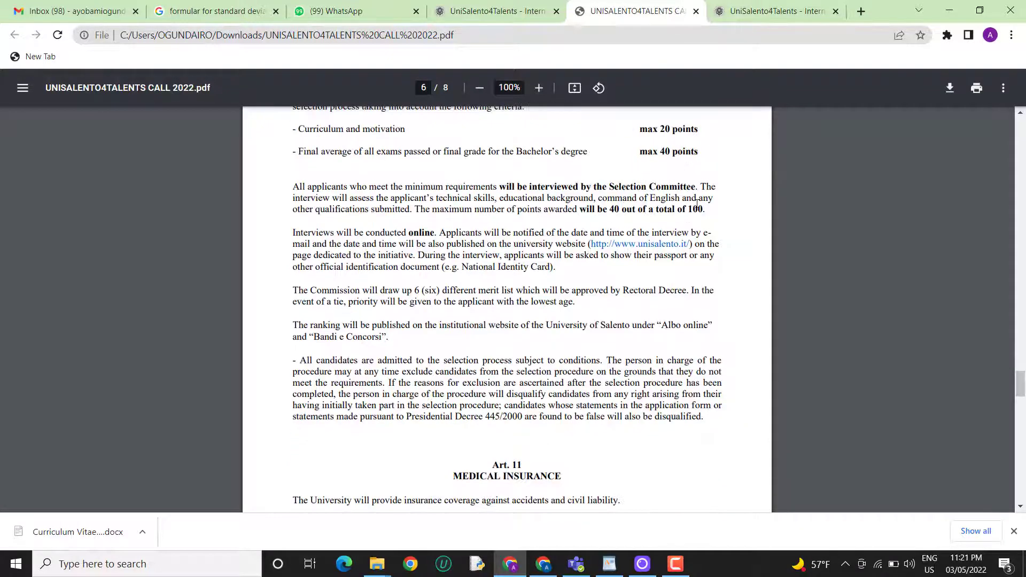
{"action": "scroll", "coordinate": [624, 251], "scroll_direction": "down", "scroll_amount": 1}
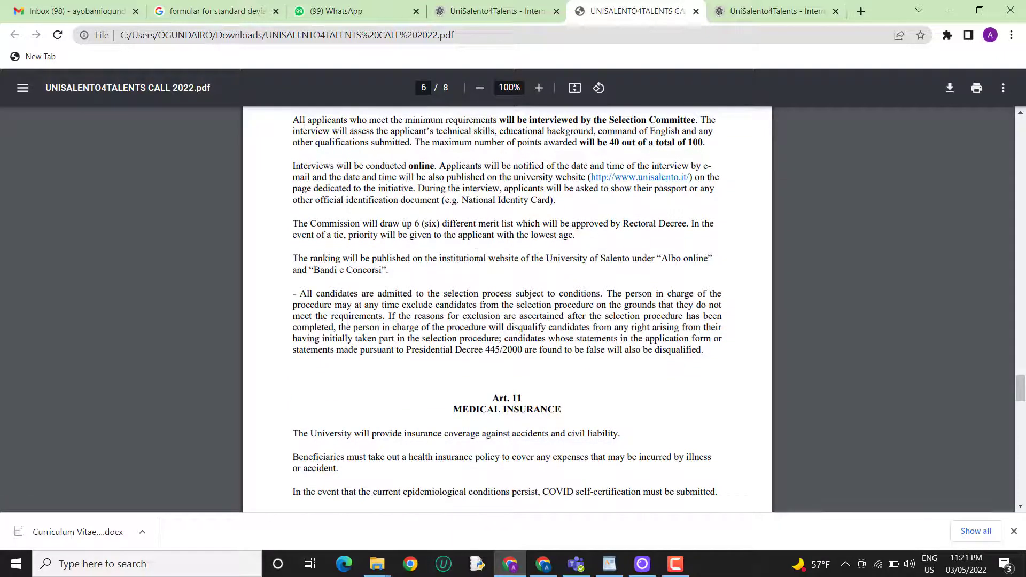
{"action": "scroll", "coordinate": [477, 253], "scroll_direction": "down", "scroll_amount": 3}
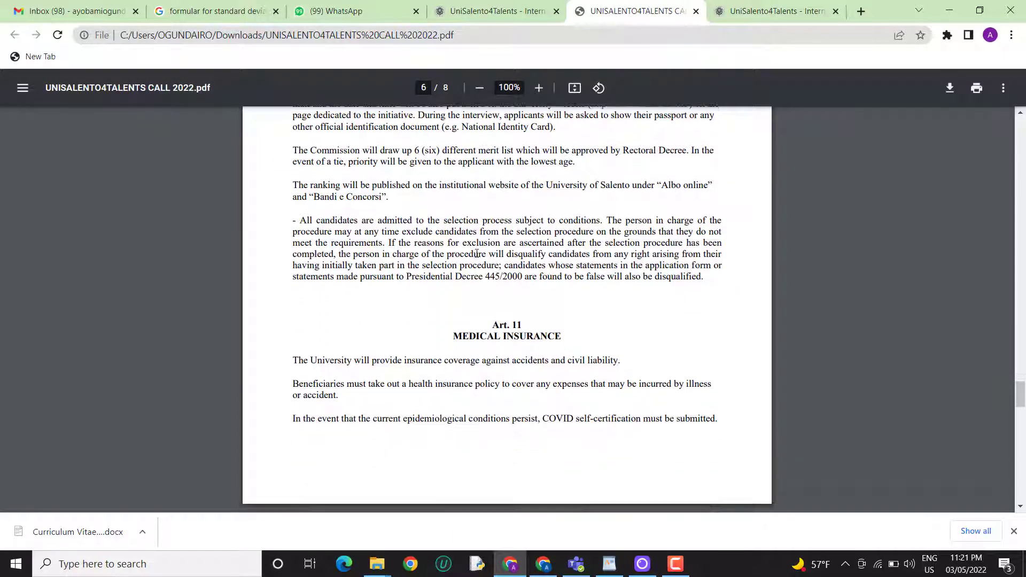
{"action": "scroll", "coordinate": [477, 253], "scroll_direction": "down", "scroll_amount": 2}
{"action": "scroll", "coordinate": [490, 247], "scroll_direction": "down", "scroll_amount": 2}
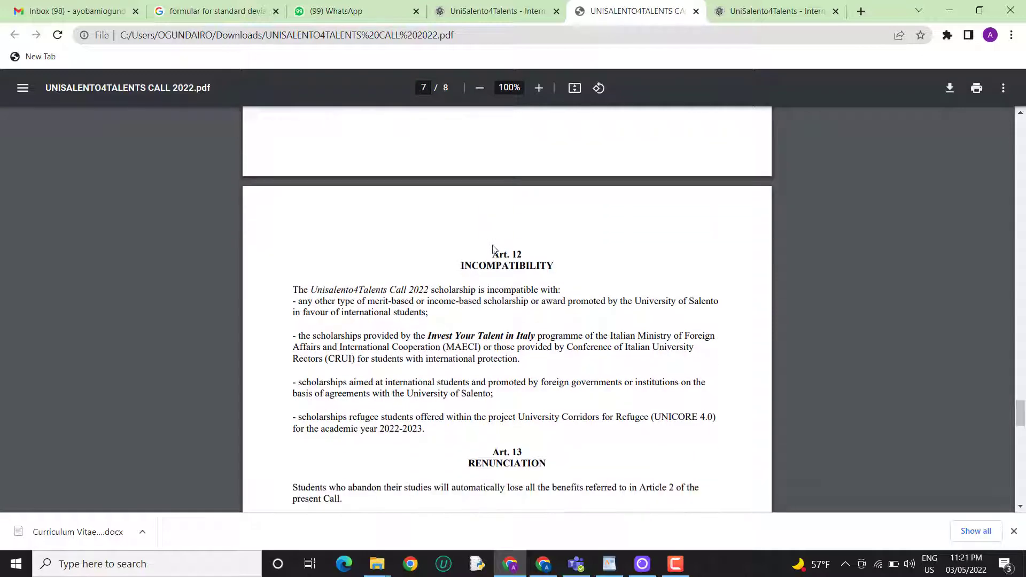
{"action": "scroll", "coordinate": [494, 250], "scroll_direction": "down", "scroll_amount": 1}
{"action": "scroll", "coordinate": [494, 250], "scroll_direction": "down", "scroll_amount": 1}
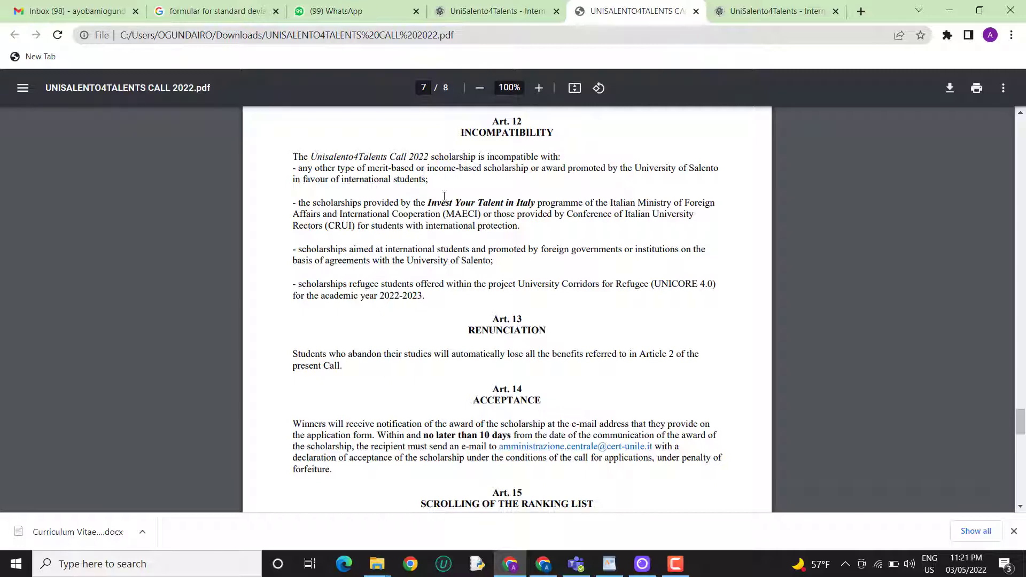
{"action": "scroll", "coordinate": [471, 209], "scroll_direction": "down", "scroll_amount": 5}
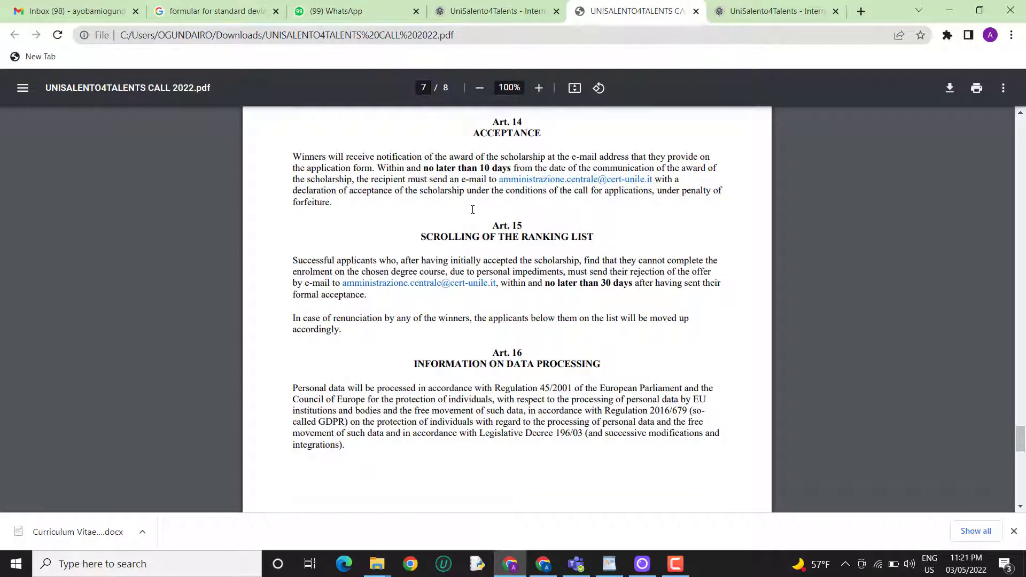
{"action": "scroll", "coordinate": [473, 209], "scroll_direction": "down", "scroll_amount": 8}
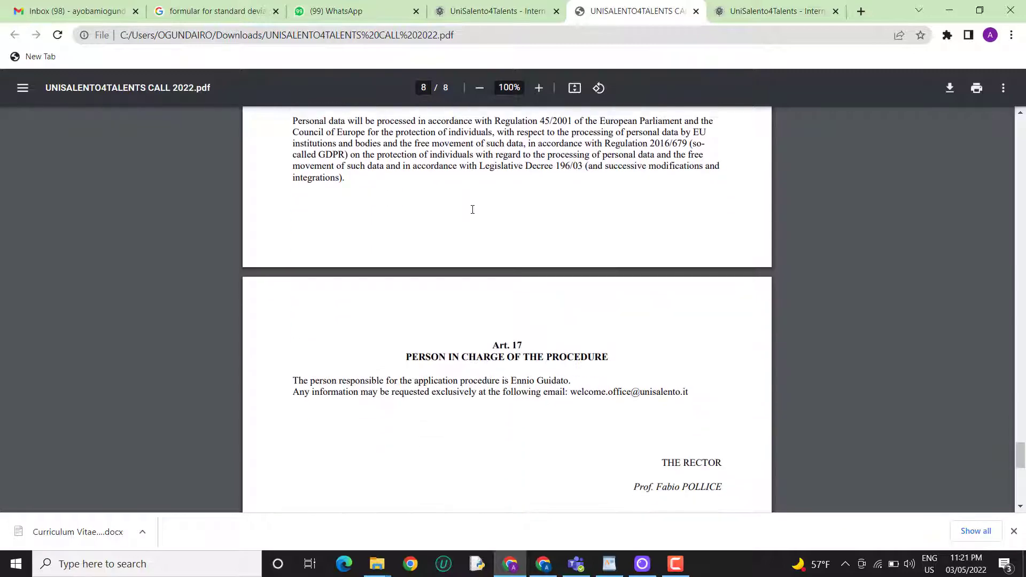
- Scroll back up to page 1 showing Art. 2 Benefits and the course list
{"action": "scroll", "coordinate": [472, 210], "scroll_direction": "up", "scroll_amount": 2}
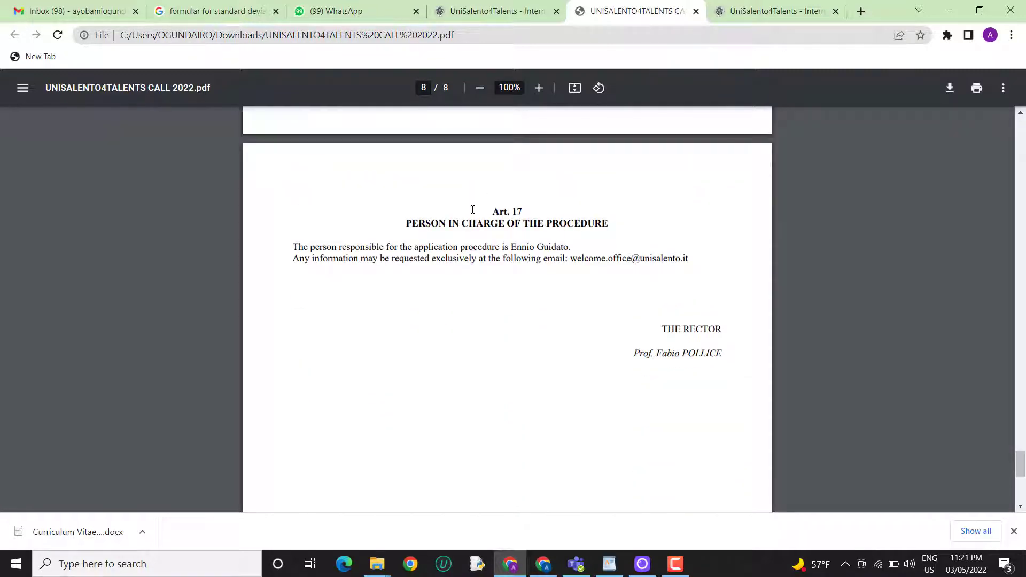
{"action": "scroll", "coordinate": [473, 209], "scroll_direction": "up", "scroll_amount": 3}
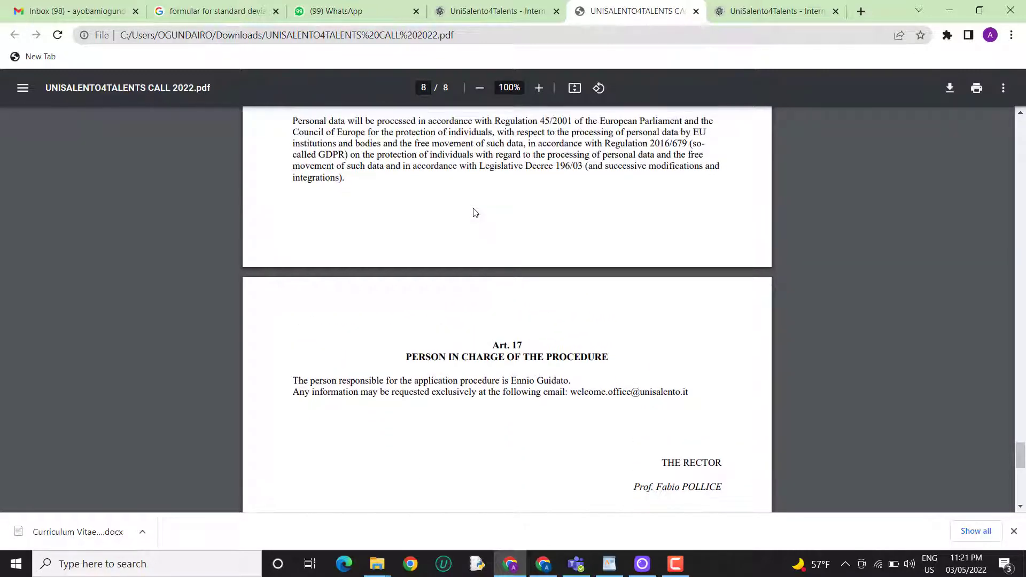
{"action": "scroll", "coordinate": [475, 213], "scroll_direction": "up", "scroll_amount": 5}
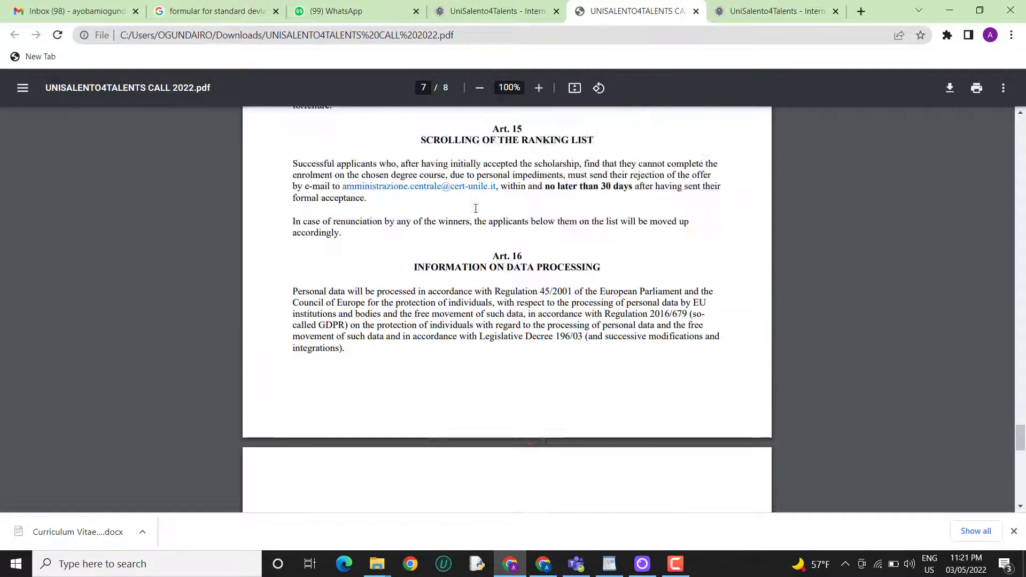
{"action": "scroll", "coordinate": [475, 209], "scroll_direction": "up", "scroll_amount": 20}
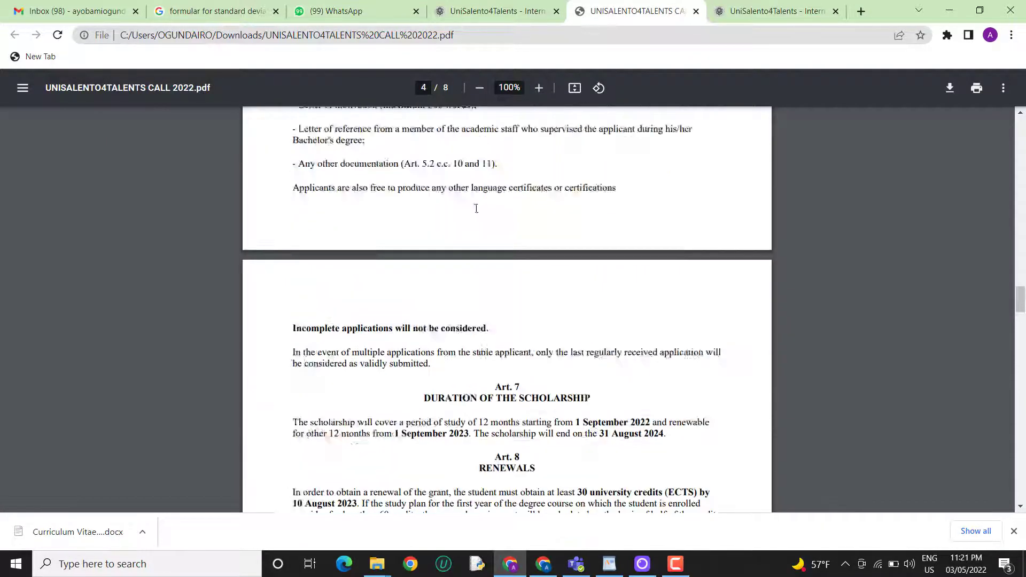
{"action": "scroll", "coordinate": [476, 209], "scroll_direction": "up", "scroll_amount": 20}
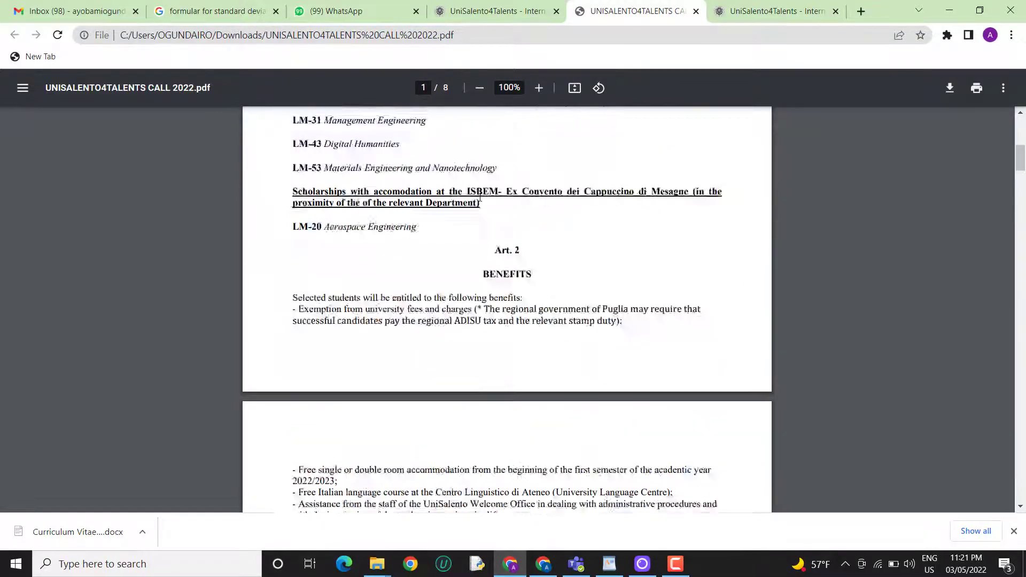
- Download the 'Curriculum Vitae - new form' document again and open it from the downloads bar
{"action": "scroll", "coordinate": [480, 197], "scroll_direction": "up", "scroll_amount": 8}
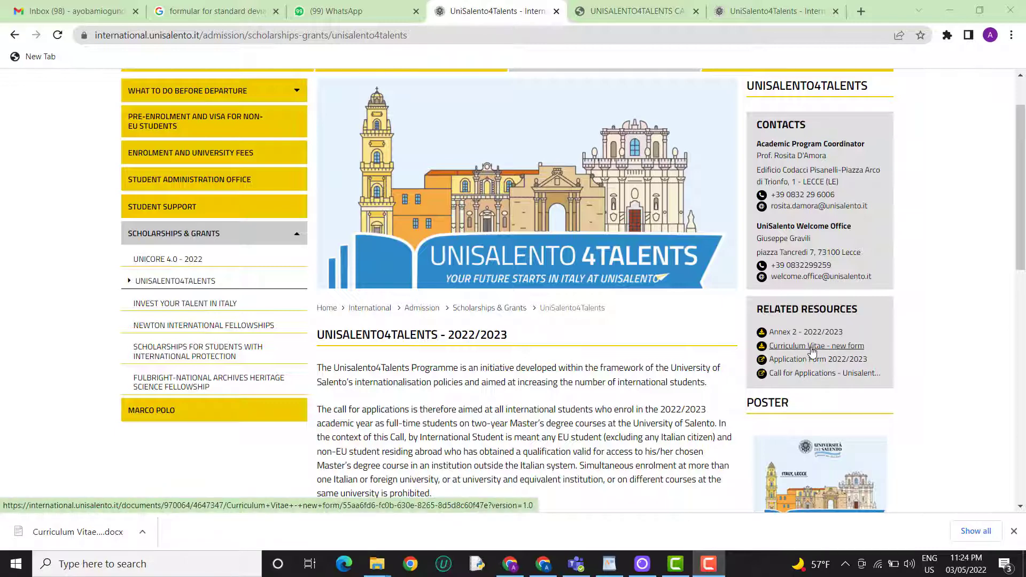
{"action": "left_click", "coordinate": [812, 350]}
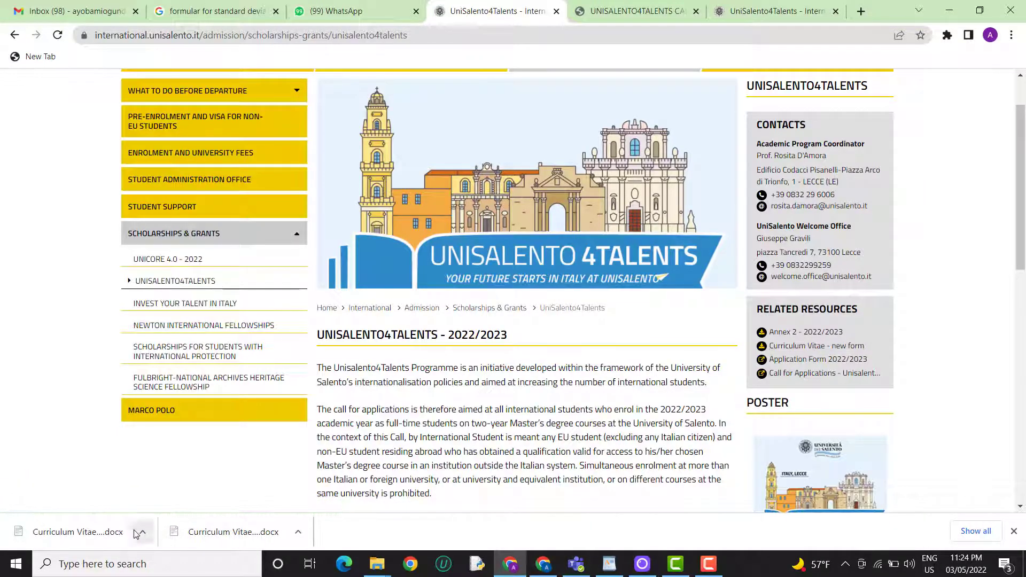
{"action": "left_click", "coordinate": [184, 534]}
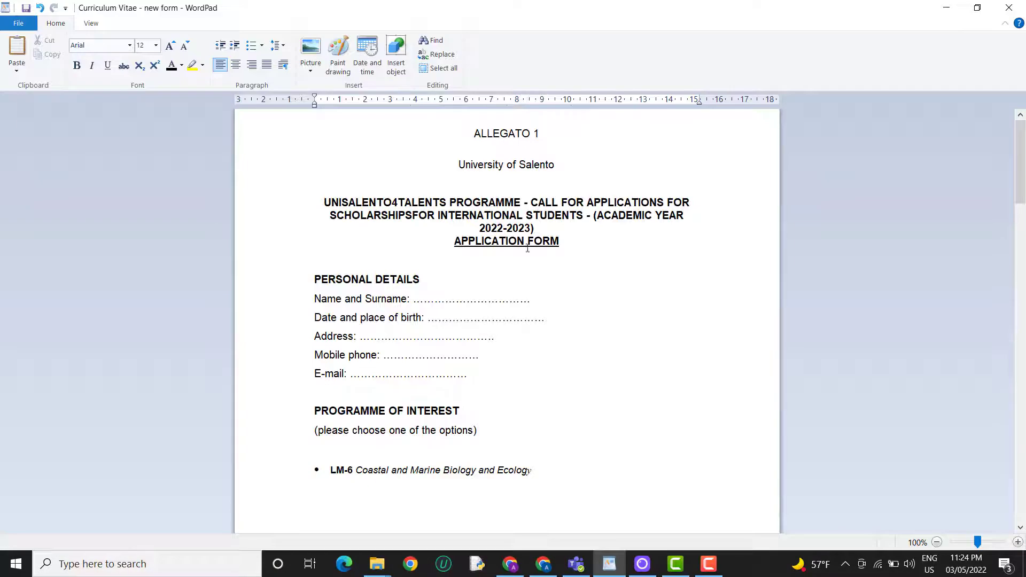
- Replace the Personal Statement instructions with 'i am aboy with two eyes'
{"action": "scroll", "coordinate": [529, 249], "scroll_direction": "down", "scroll_amount": 3}
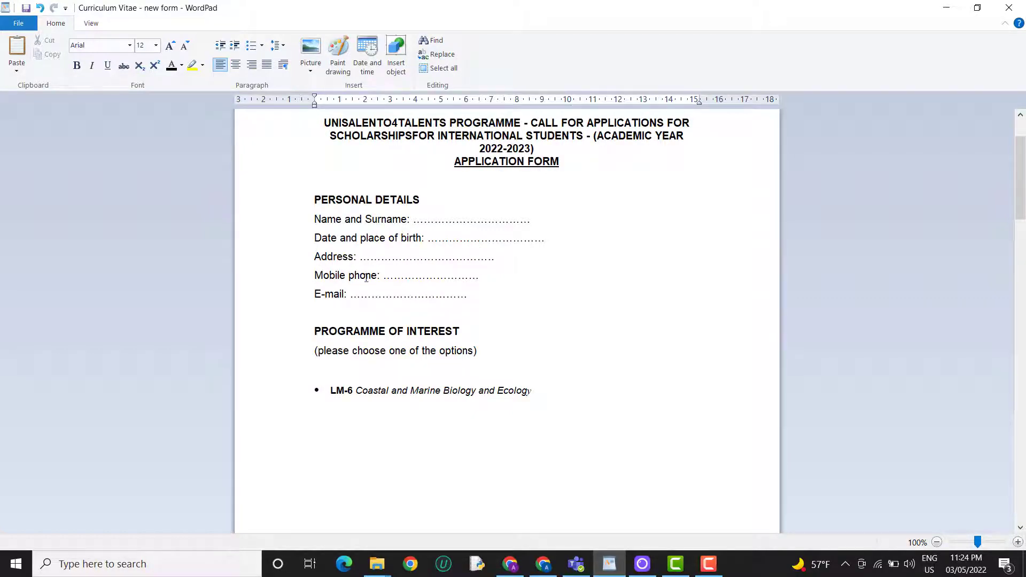
{"action": "scroll", "coordinate": [352, 278], "scroll_direction": "down", "scroll_amount": 5}
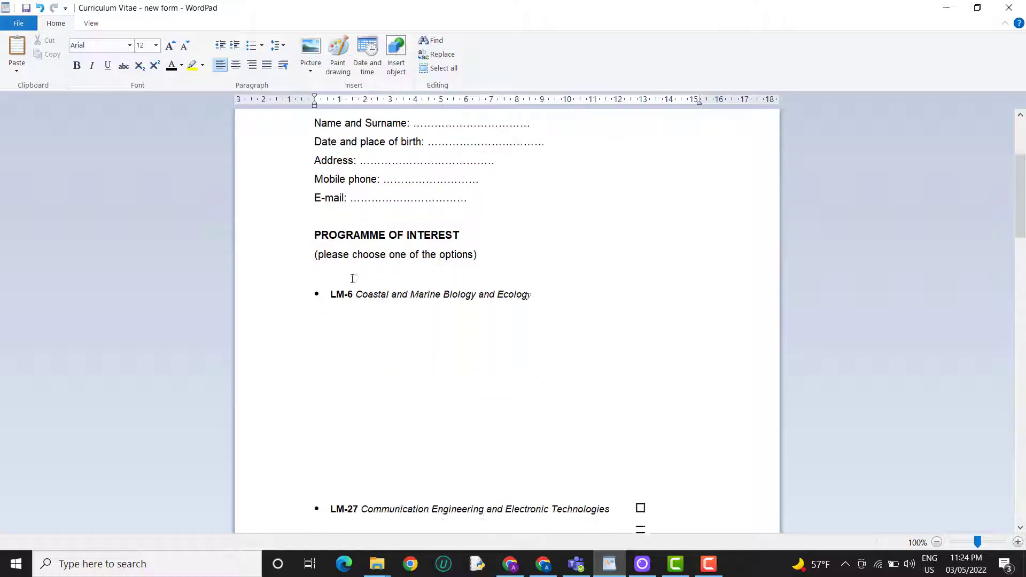
{"action": "scroll", "coordinate": [348, 200], "scroll_direction": "down", "scroll_amount": 2}
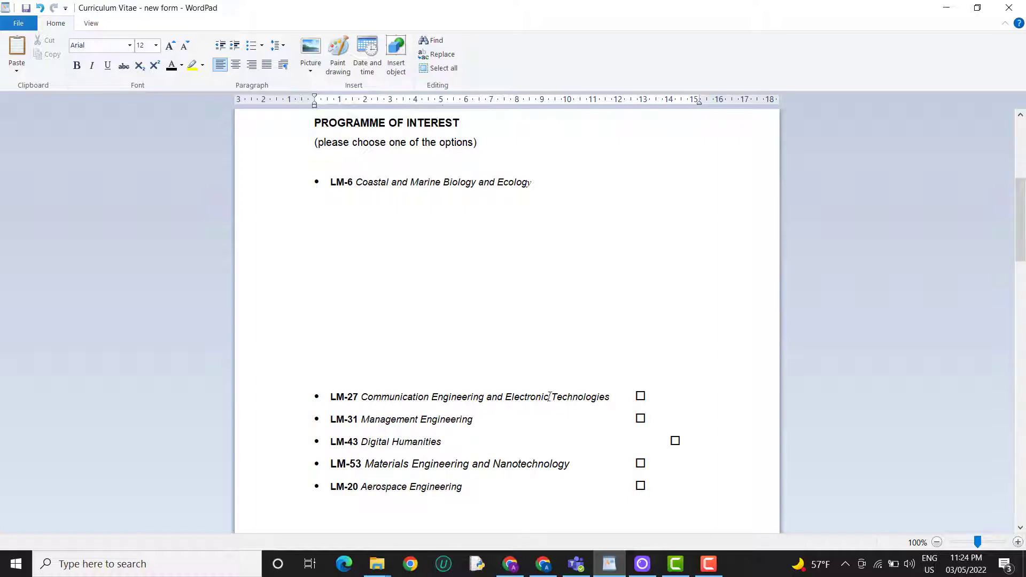
{"action": "scroll", "coordinate": [476, 435], "scroll_direction": "down", "scroll_amount": 13}
{"action": "scroll", "coordinate": [472, 392], "scroll_direction": "up", "scroll_amount": 15}
{"action": "scroll", "coordinate": [469, 390], "scroll_direction": "down", "scroll_amount": 5}
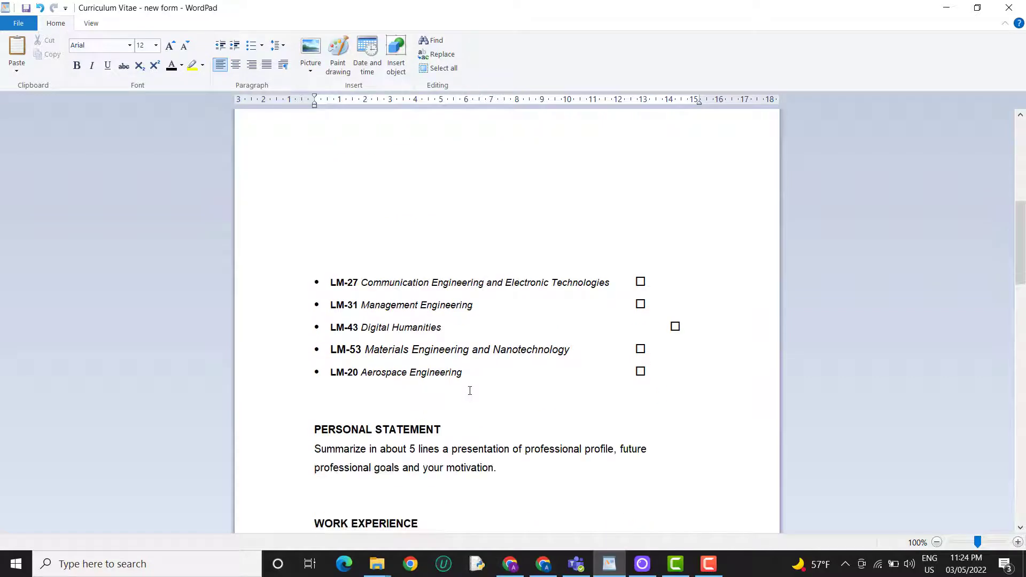
{"action": "scroll", "coordinate": [469, 391], "scroll_direction": "down", "scroll_amount": 9}
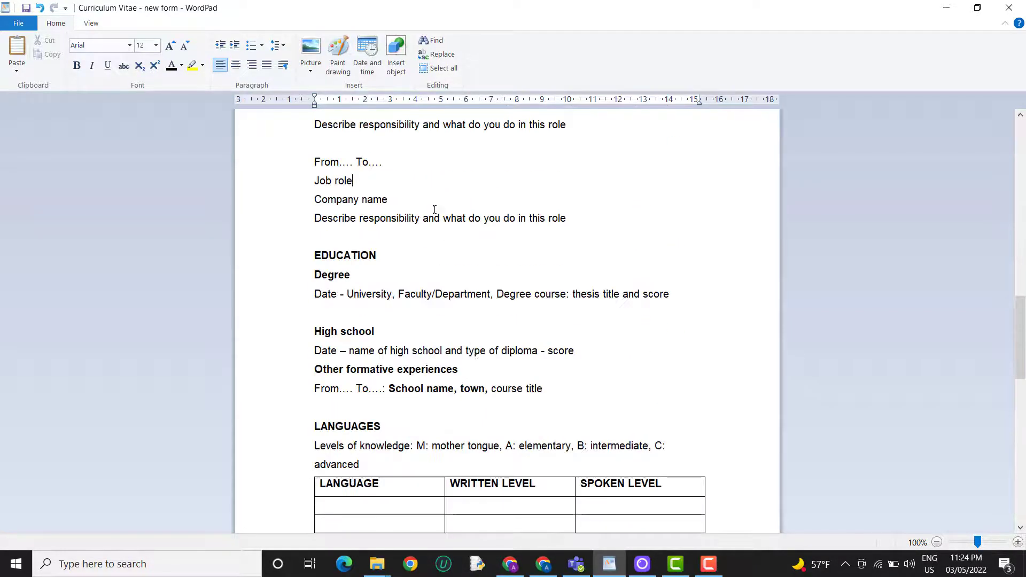
{"action": "scroll", "coordinate": [433, 213], "scroll_direction": "up", "scroll_amount": 4}
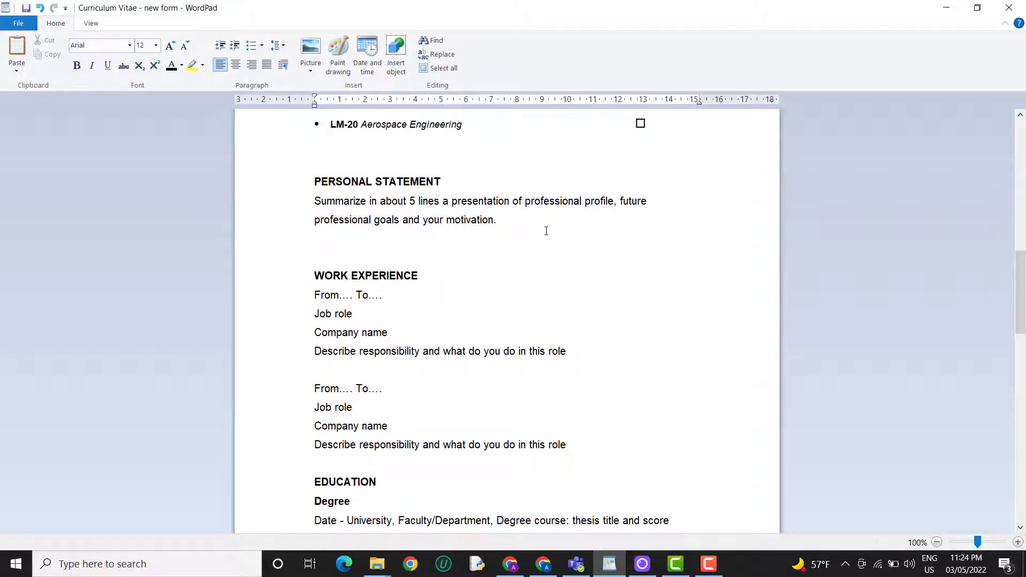
{"action": "left_click_drag", "start_coordinate": [497, 219], "coordinate": [319, 195]}
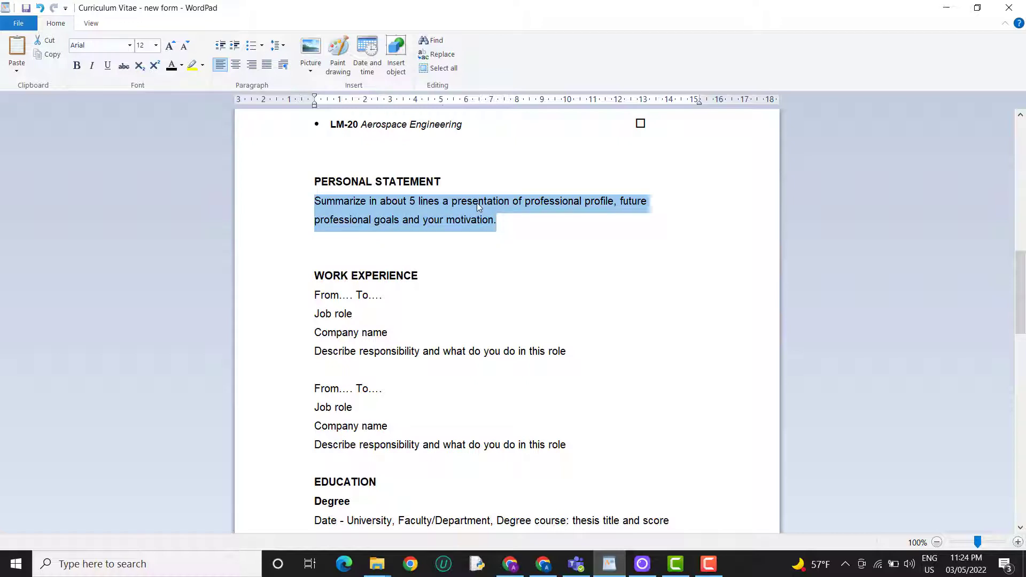
{"action": "type", "text": "i am aboy with two eyes"}
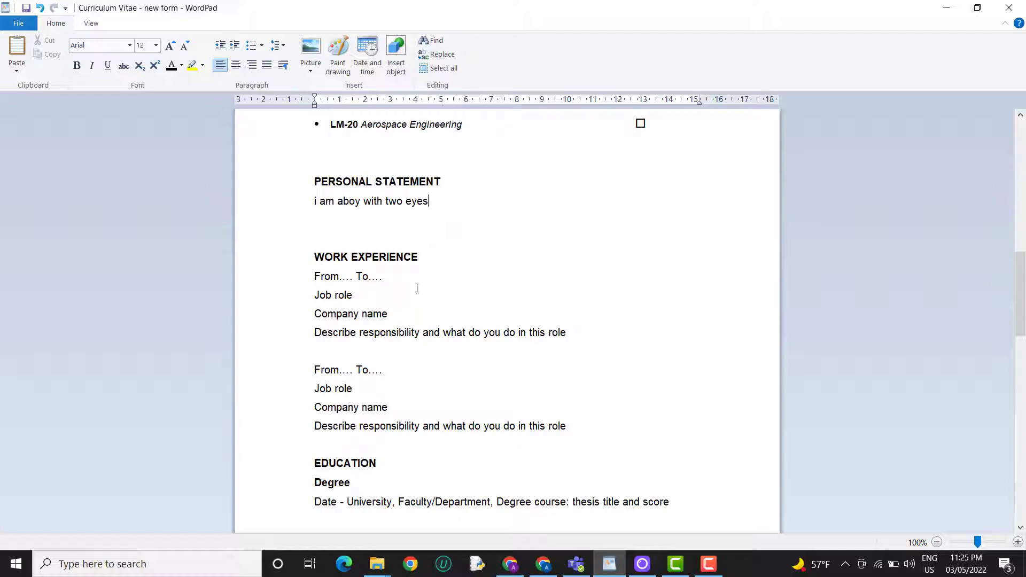
- Add two blank lines after the second work-experience block, before the EDUCATION section
{"action": "left_click", "coordinate": [384, 277]}
{"action": "scroll", "coordinate": [415, 281], "scroll_direction": "down", "scroll_amount": 1}
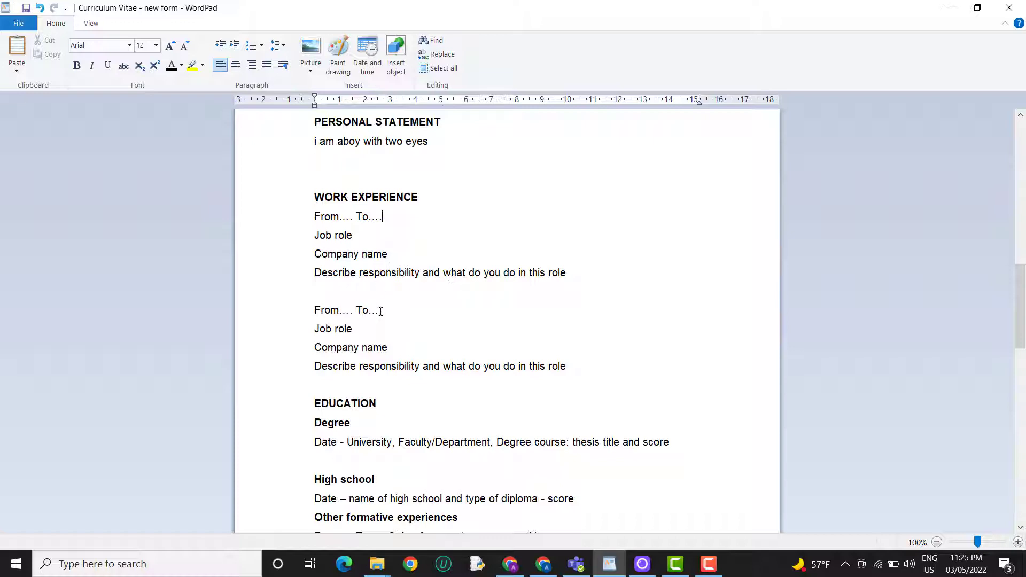
{"action": "left_click", "coordinate": [574, 371]}
{"action": "left_click_drag", "start_coordinate": [575, 371], "coordinate": [332, 218]}
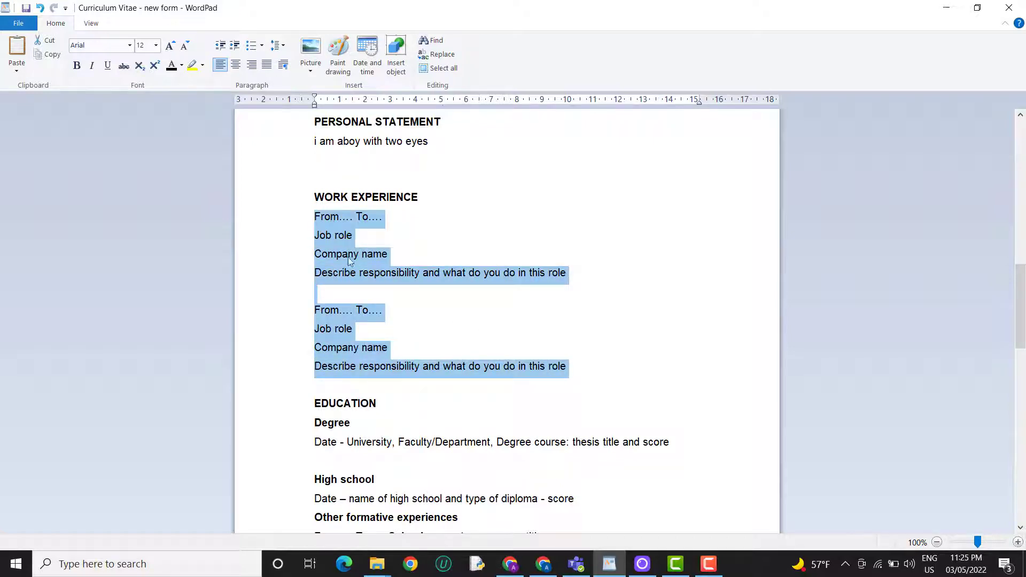
{"action": "left_click", "coordinate": [614, 370]}
{"action": "key", "text": "Return"}
{"action": "key", "text": "Return"}
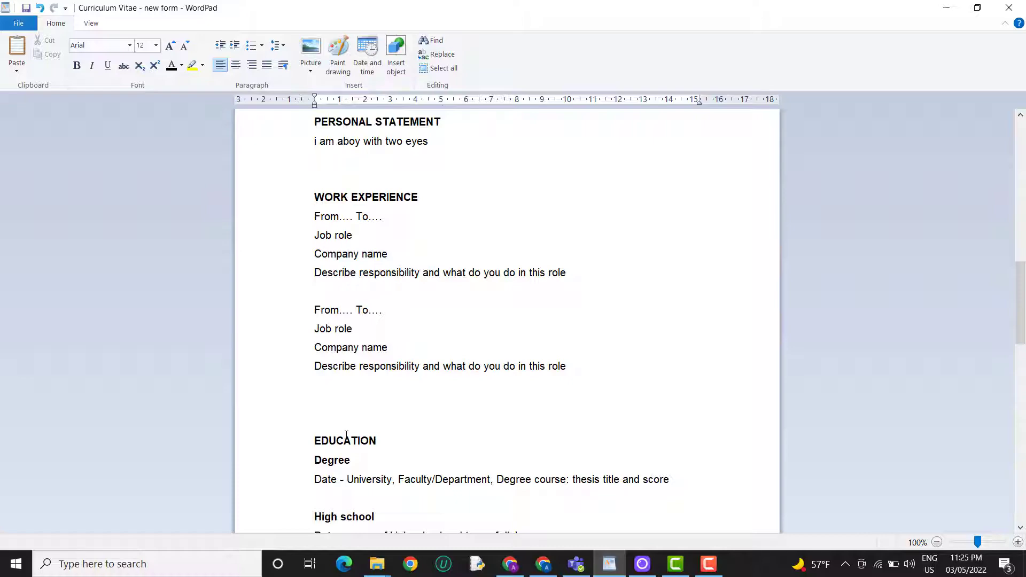
- Review the Work Experience and Education sections, selecting and deselecting text in the responsibility and Degree lines
{"action": "scroll", "coordinate": [346, 435], "scroll_direction": "down", "scroll_amount": 2}
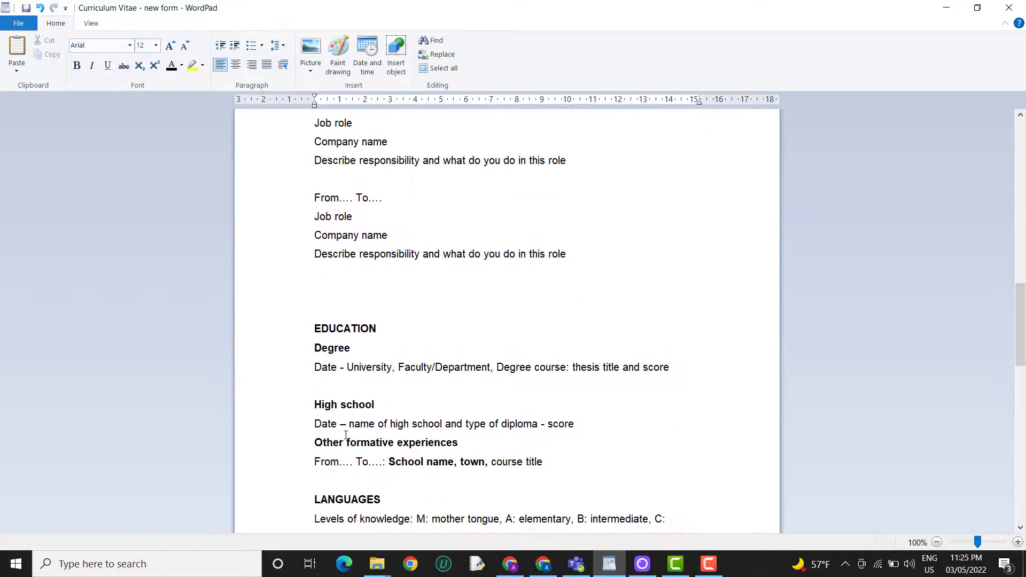
{"action": "scroll", "coordinate": [346, 436], "scroll_direction": "down", "scroll_amount": 15}
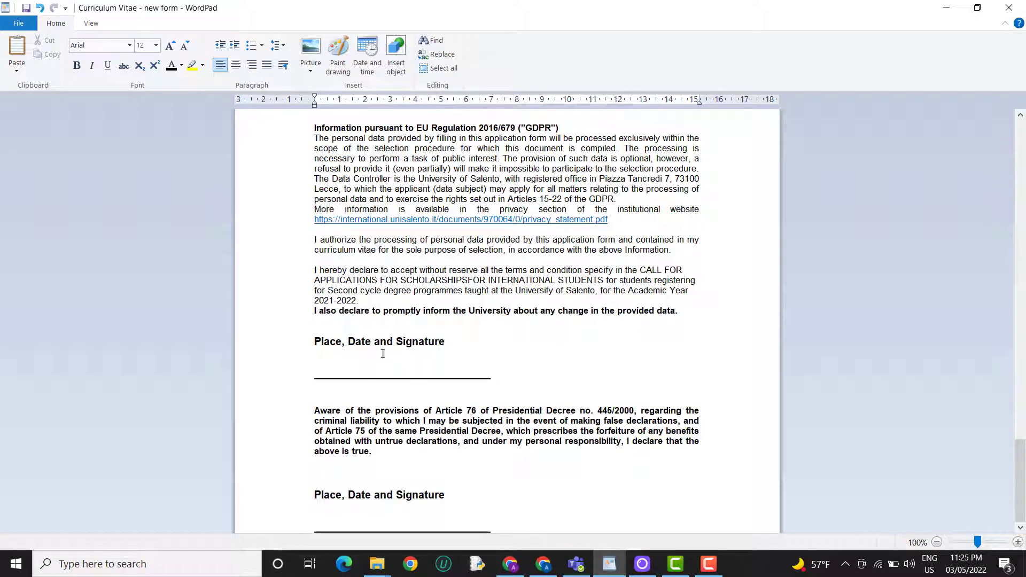
{"action": "scroll", "coordinate": [420, 440], "scroll_direction": "up", "scroll_amount": 10}
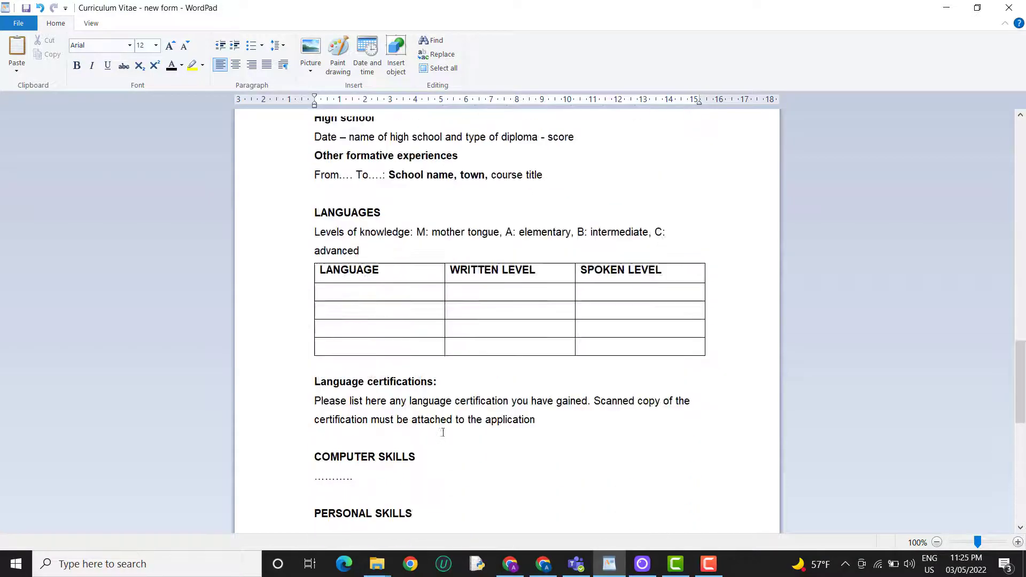
{"action": "scroll", "coordinate": [443, 433], "scroll_direction": "up", "scroll_amount": 9}
{"action": "scroll", "coordinate": [435, 430], "scroll_direction": "down", "scroll_amount": 7}
{"action": "scroll", "coordinate": [411, 396], "scroll_direction": "up", "scroll_amount": 4}
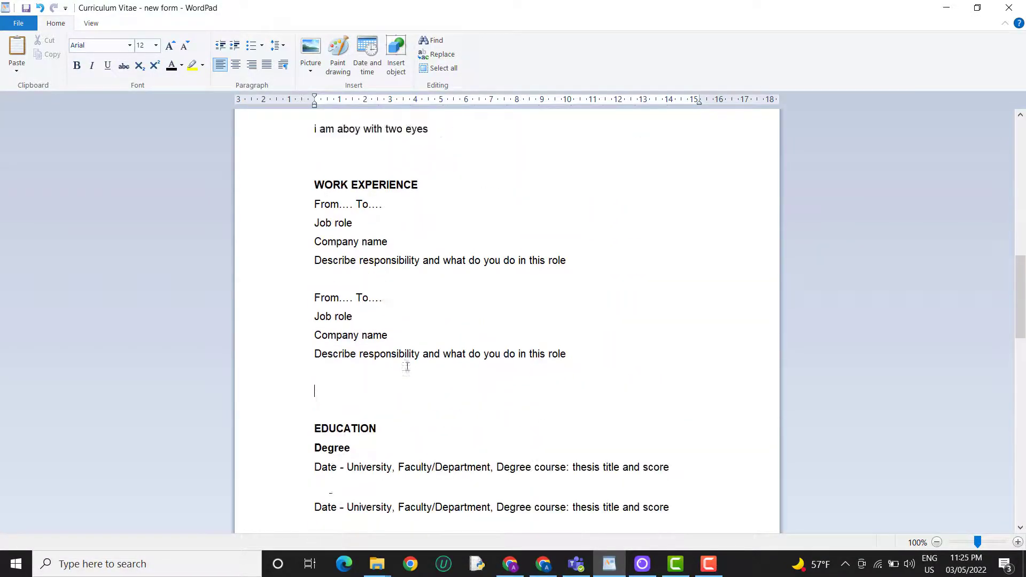
{"action": "scroll", "coordinate": [406, 366], "scroll_direction": "down", "scroll_amount": 1}
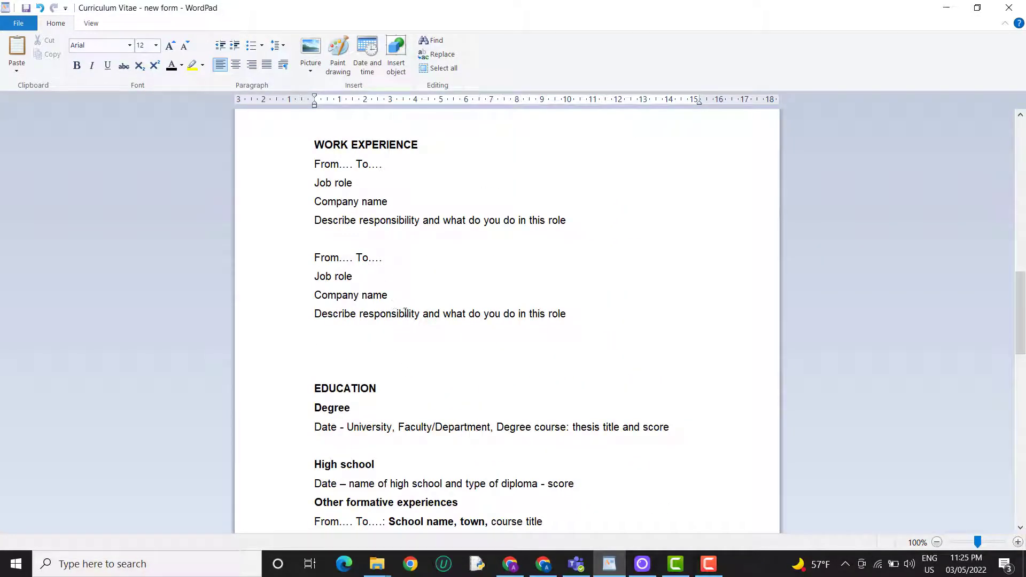
{"action": "left_click_drag", "start_coordinate": [569, 314], "coordinate": [304, 284]}
{"action": "scroll", "coordinate": [387, 343], "scroll_direction": "down", "scroll_amount": 2}
{"action": "left_click", "coordinate": [385, 314]}
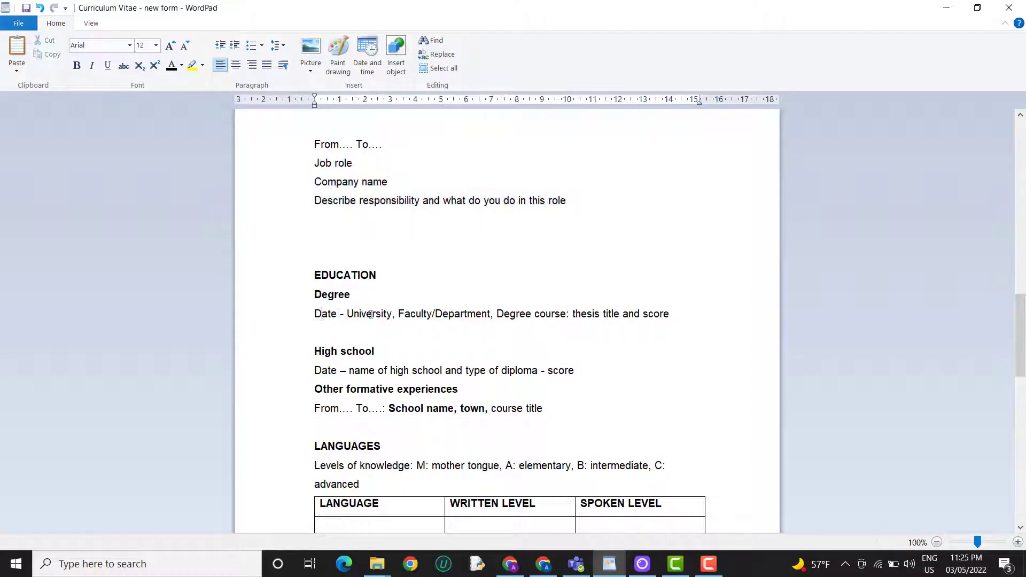
{"action": "left_click_drag", "start_coordinate": [366, 315], "coordinate": [482, 311]}
{"action": "left_click", "coordinate": [693, 317]}
{"action": "scroll", "coordinate": [692, 308], "scroll_direction": "down", "scroll_amount": 3}
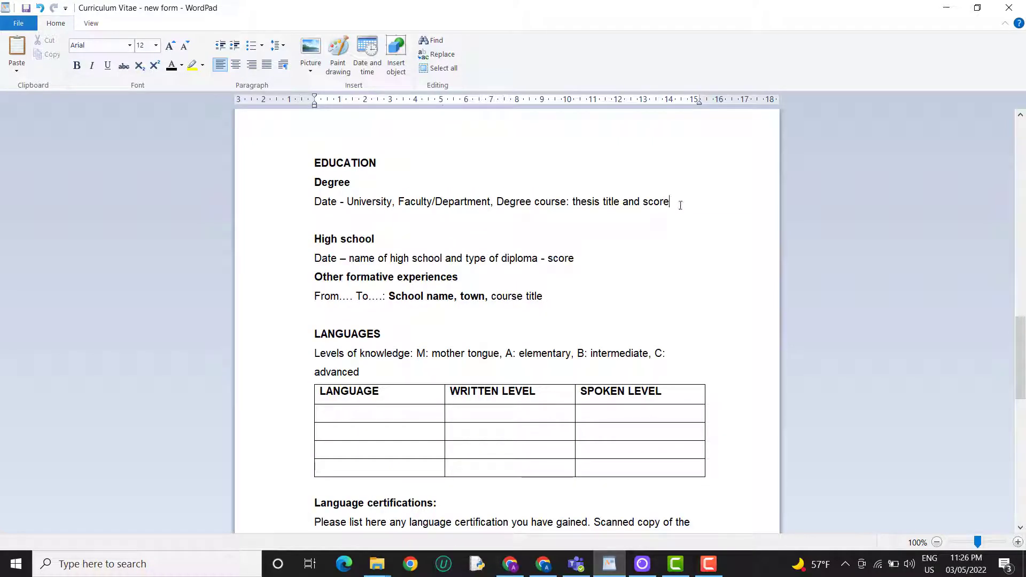
{"action": "left_click_drag", "start_coordinate": [680, 206], "coordinate": [301, 209]}
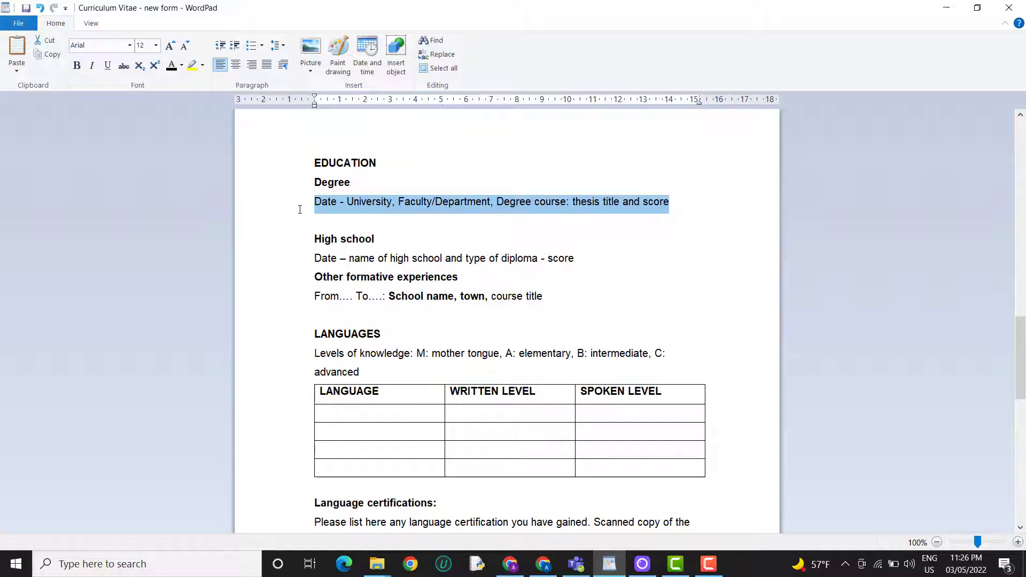
{"action": "left_click", "coordinate": [302, 297]}
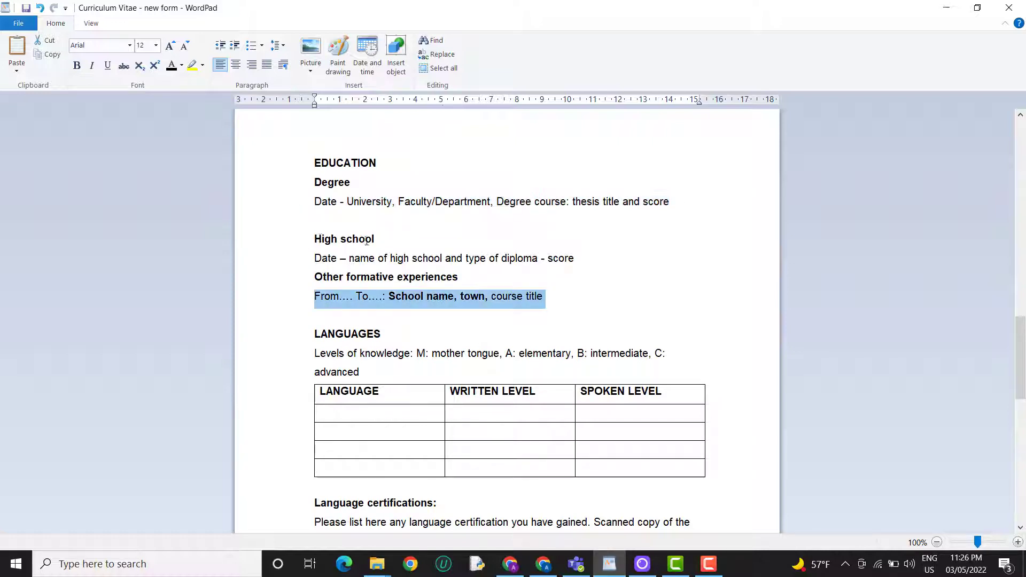
{"action": "left_click_drag", "start_coordinate": [574, 257], "coordinate": [296, 262]}
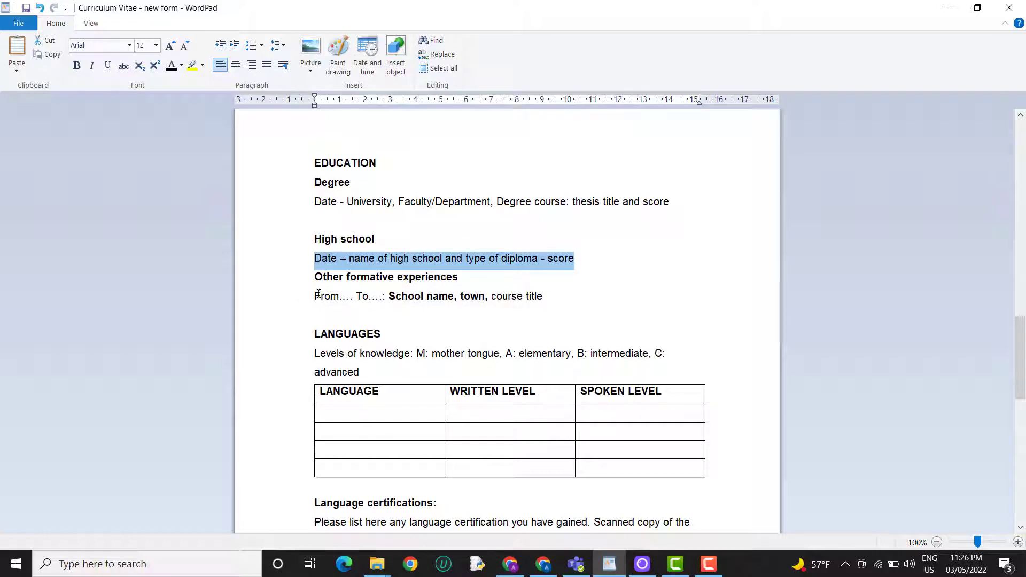
{"action": "left_click_drag", "start_coordinate": [542, 297], "coordinate": [298, 302]}
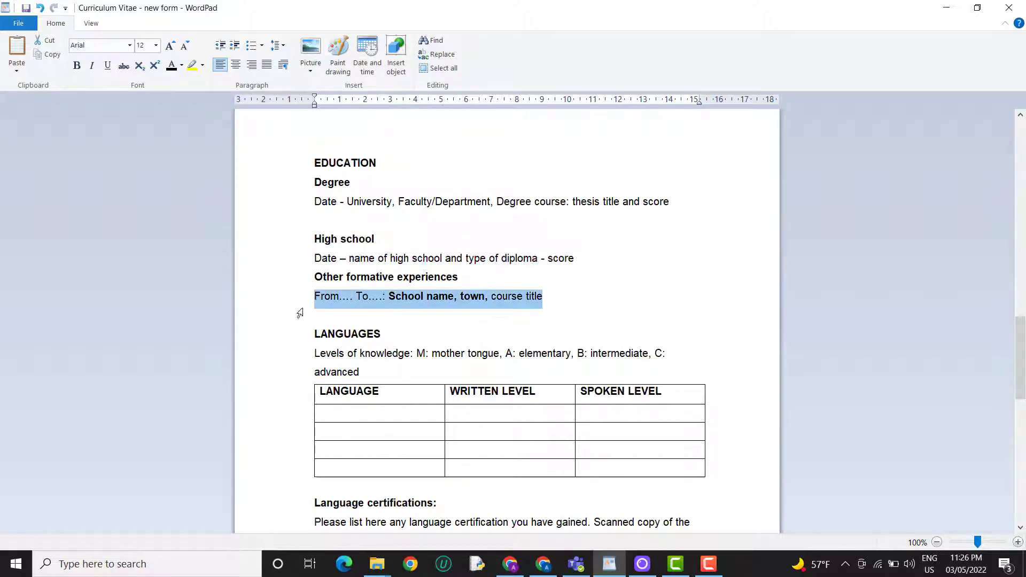
{"action": "scroll", "coordinate": [344, 284], "scroll_direction": "down", "scroll_amount": 2}
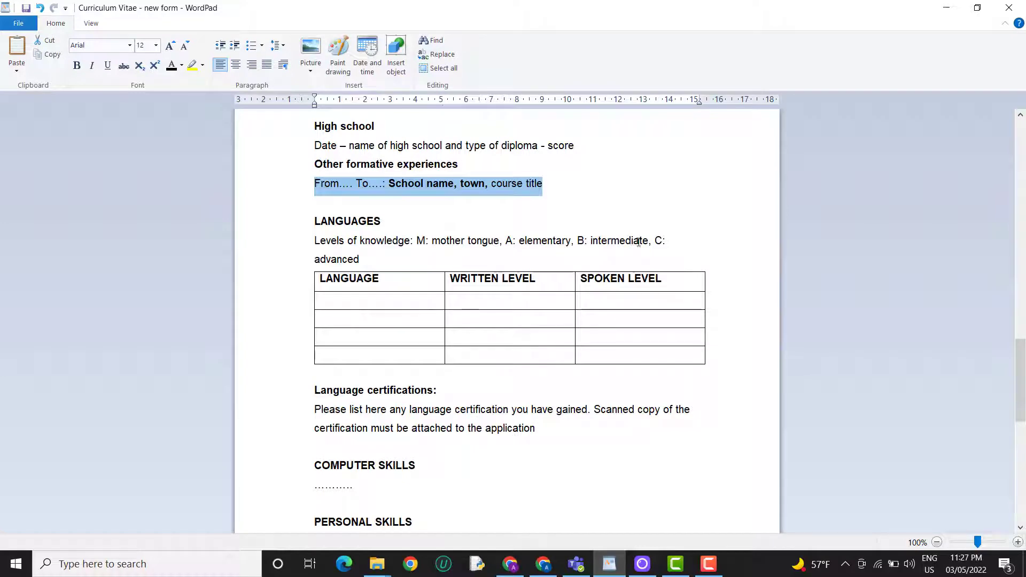
{"action": "scroll", "coordinate": [517, 256], "scroll_direction": "down", "scroll_amount": 3}
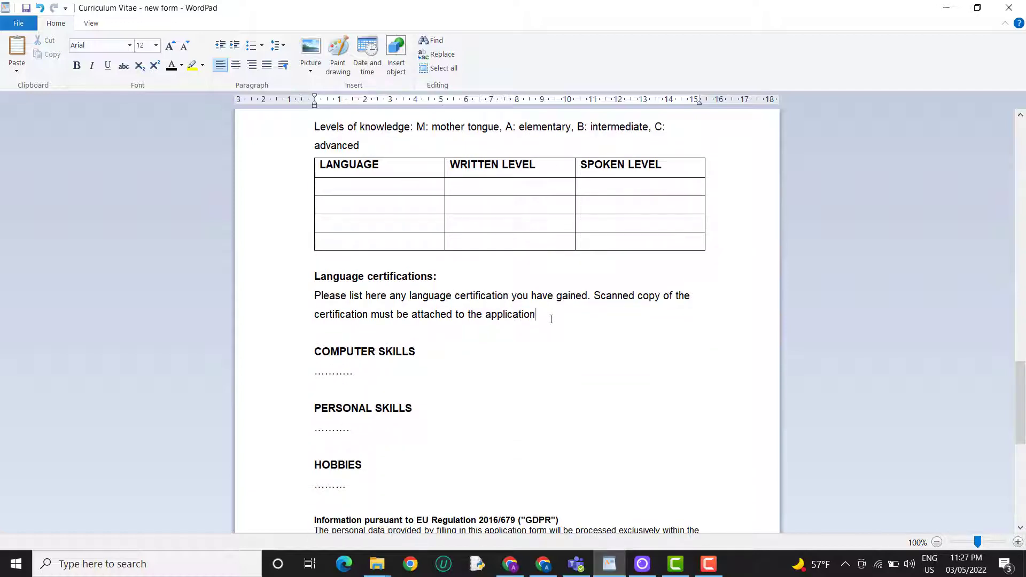
{"action": "left_click_drag", "start_coordinate": [535, 315], "coordinate": [316, 301]}
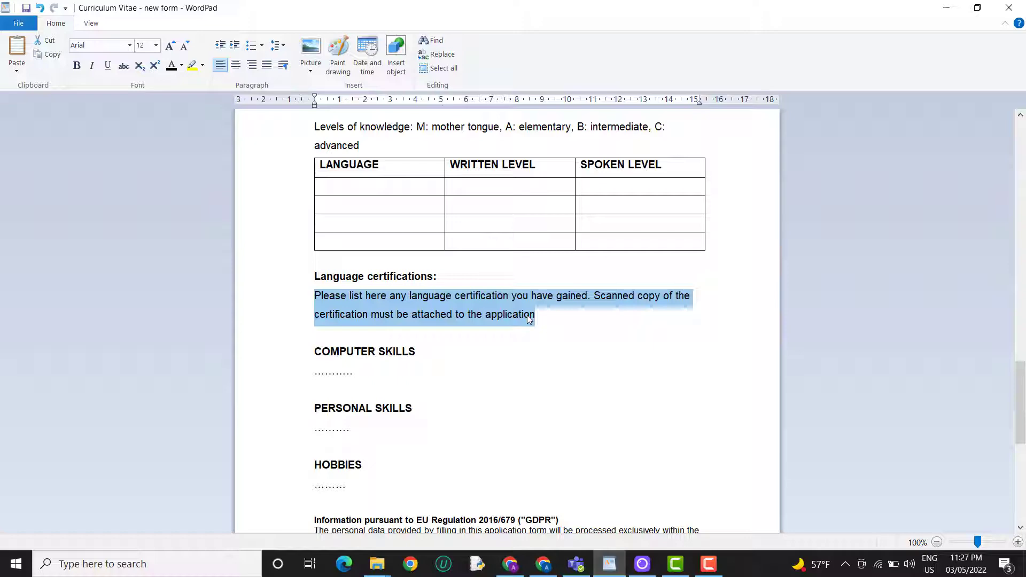
{"action": "scroll", "coordinate": [488, 298], "scroll_direction": "down", "scroll_amount": 5}
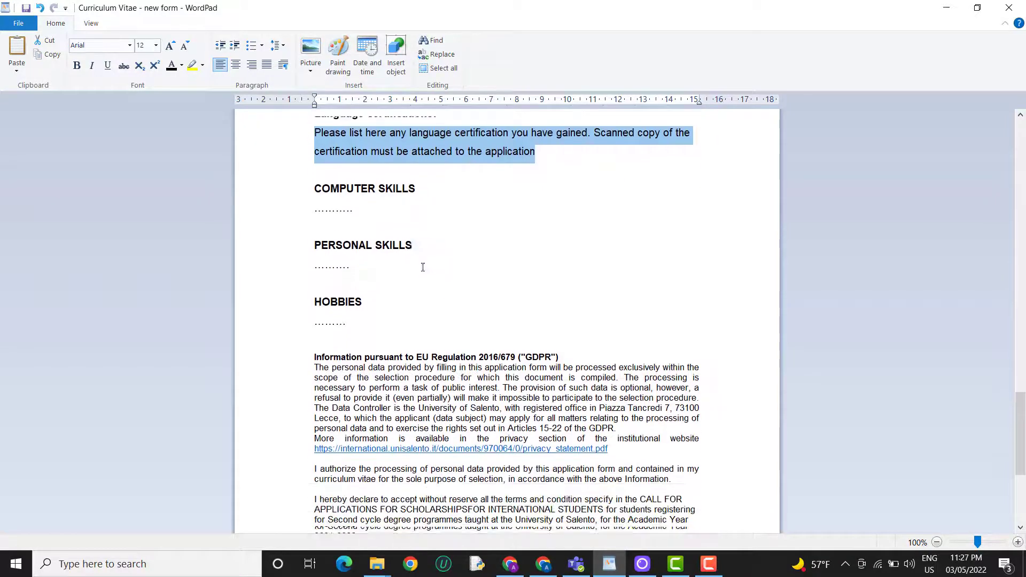
{"action": "scroll", "coordinate": [414, 262], "scroll_direction": "down", "scroll_amount": 5}
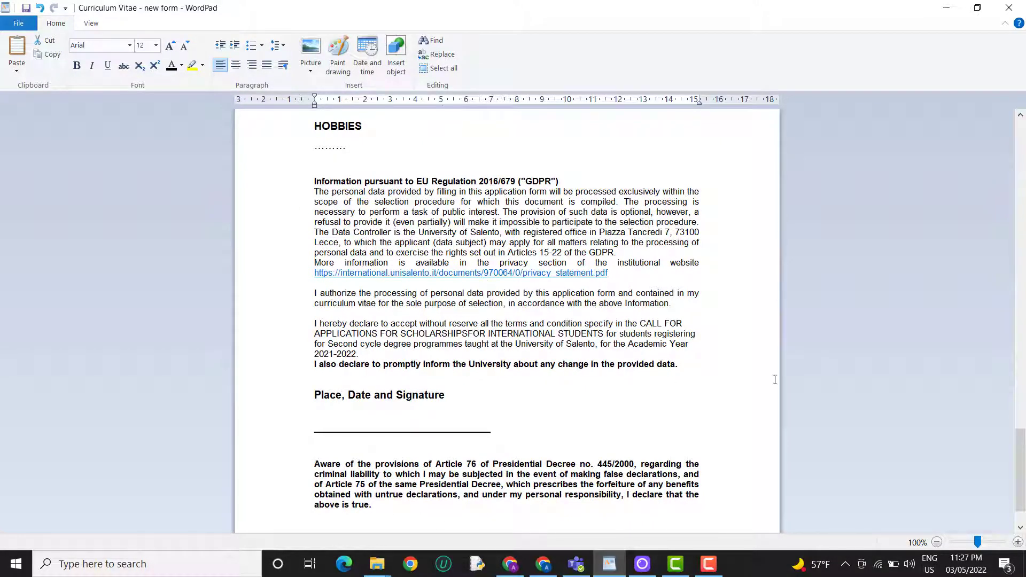
{"action": "scroll", "coordinate": [532, 299], "scroll_direction": "down", "scroll_amount": 2}
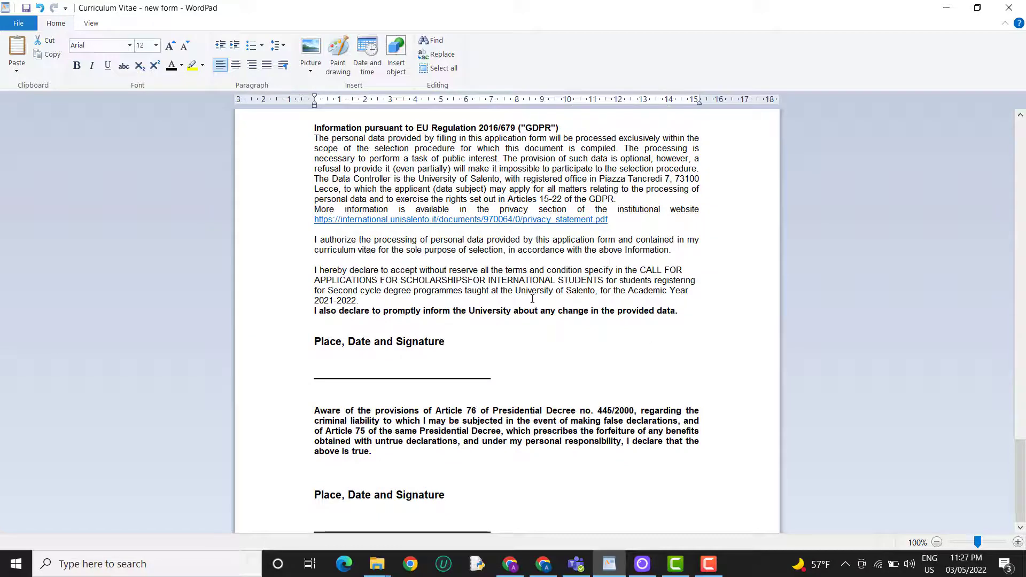
{"action": "left_click", "coordinate": [373, 371]}
{"action": "left_click", "coordinate": [339, 517]}
{"action": "scroll", "coordinate": [735, 369], "scroll_direction": "up", "scroll_amount": 20}
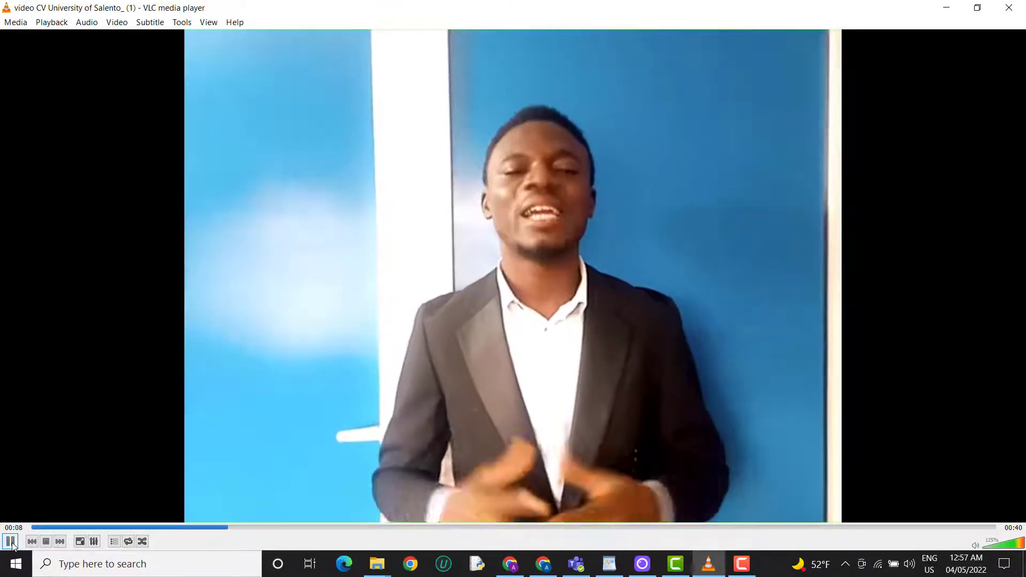
- Bring up VLC's playback context menu on the video and dismiss it
{"action": "right_click", "coordinate": [12, 543]}
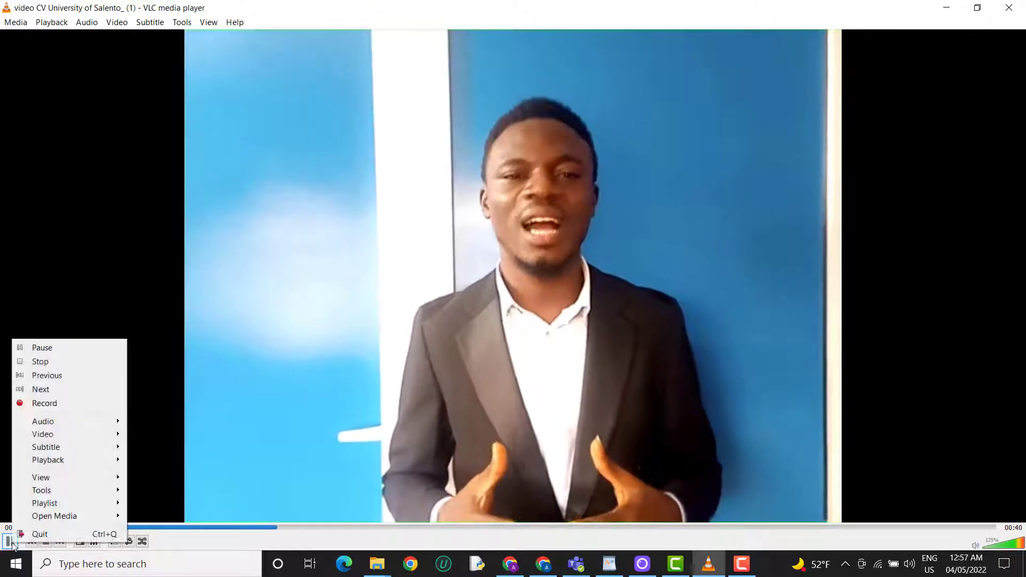
{"action": "left_click", "coordinate": [143, 494]}
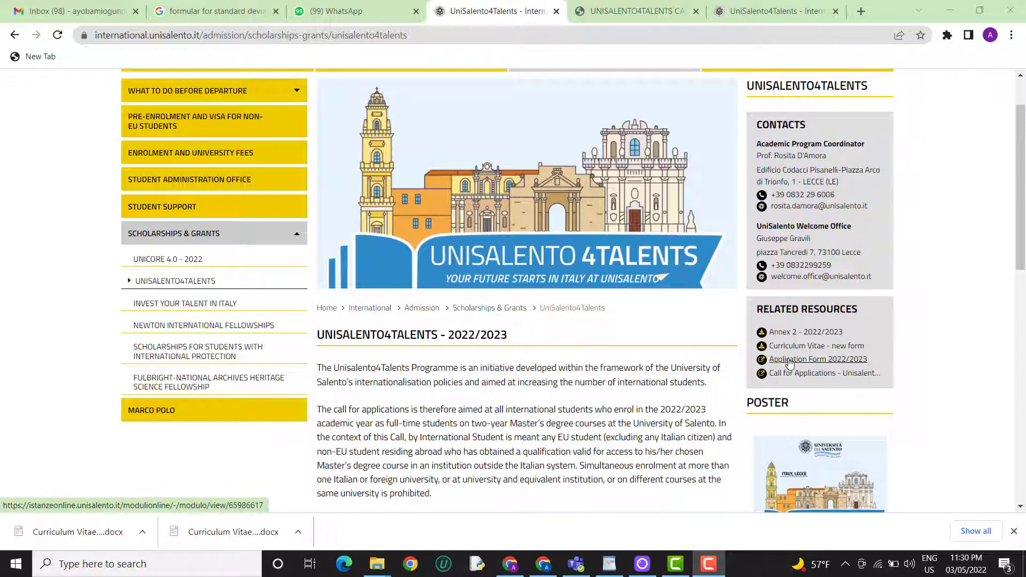
- Open the Application Form 2022/2023 from the UniSalento4Talents Related Resources section
{"action": "left_click", "coordinate": [817, 360]}
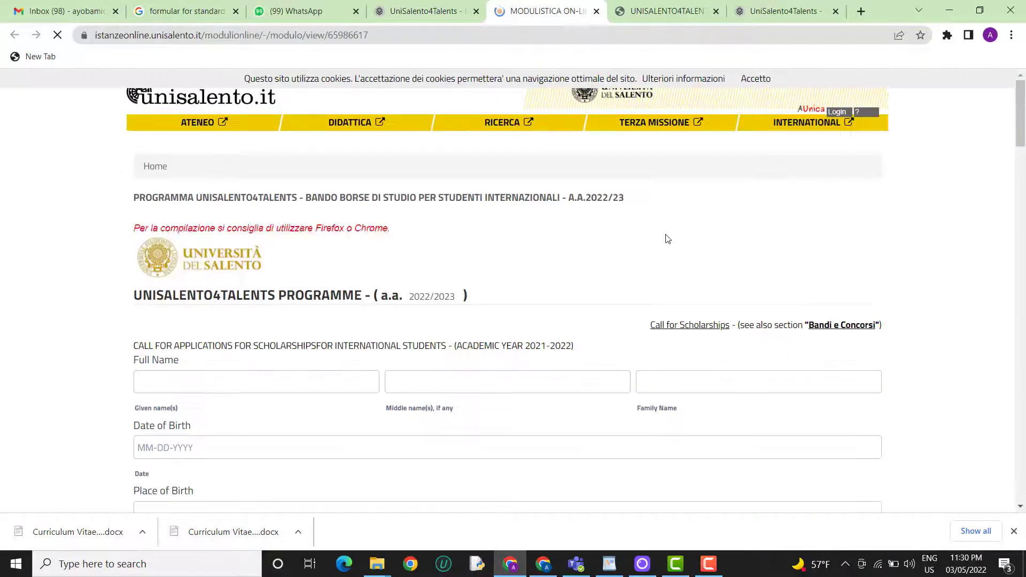
- Scroll down the application form past the personal details and DECLARE list to the UNICORE 4.0 declaration
{"action": "scroll", "coordinate": [604, 168], "scroll_direction": "down", "scroll_amount": 2}
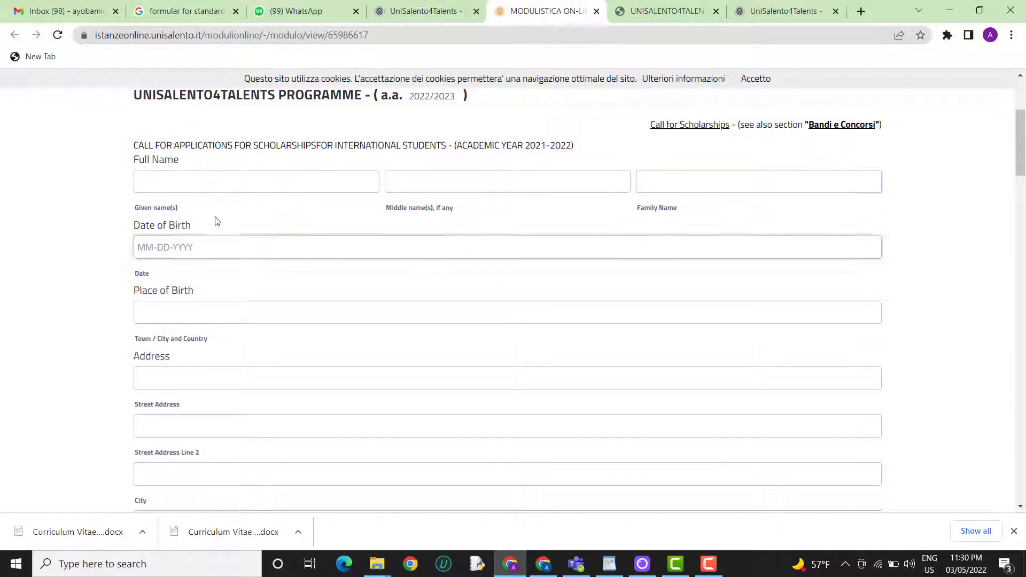
{"action": "scroll", "coordinate": [909, 222], "scroll_direction": "down", "scroll_amount": 1}
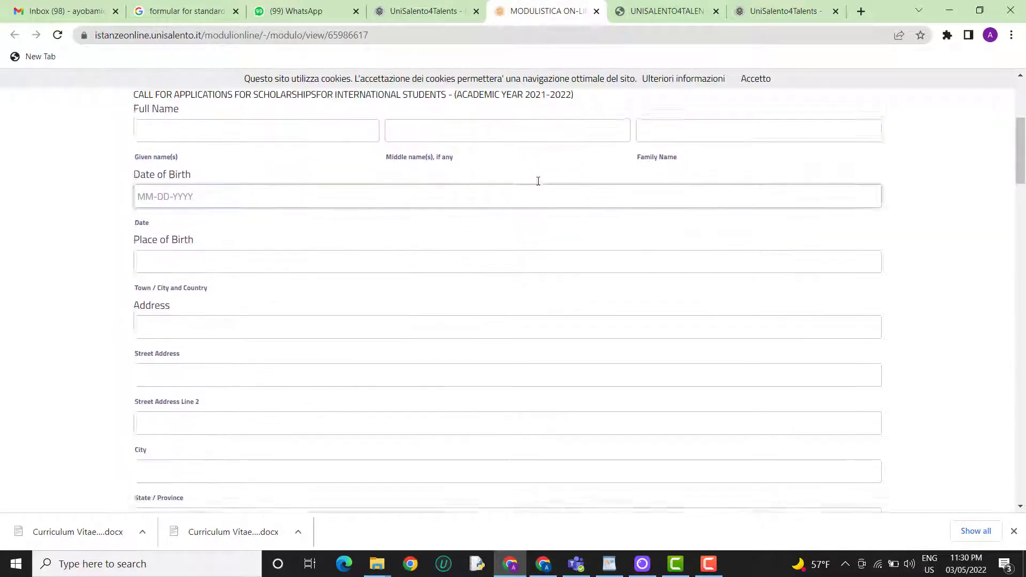
{"action": "scroll", "coordinate": [506, 183], "scroll_direction": "up", "scroll_amount": 2}
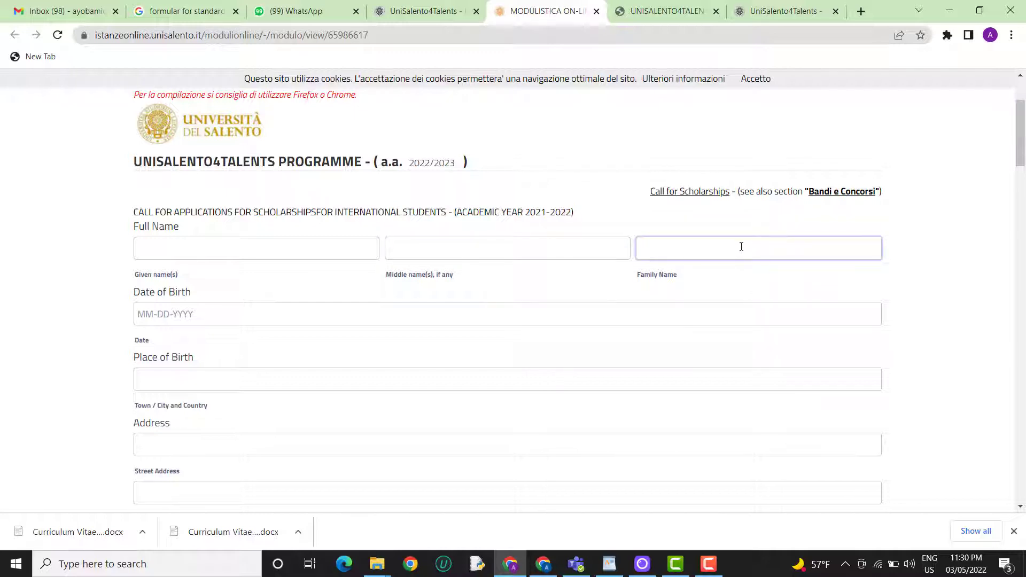
{"action": "scroll", "coordinate": [614, 236], "scroll_direction": "down", "scroll_amount": 2}
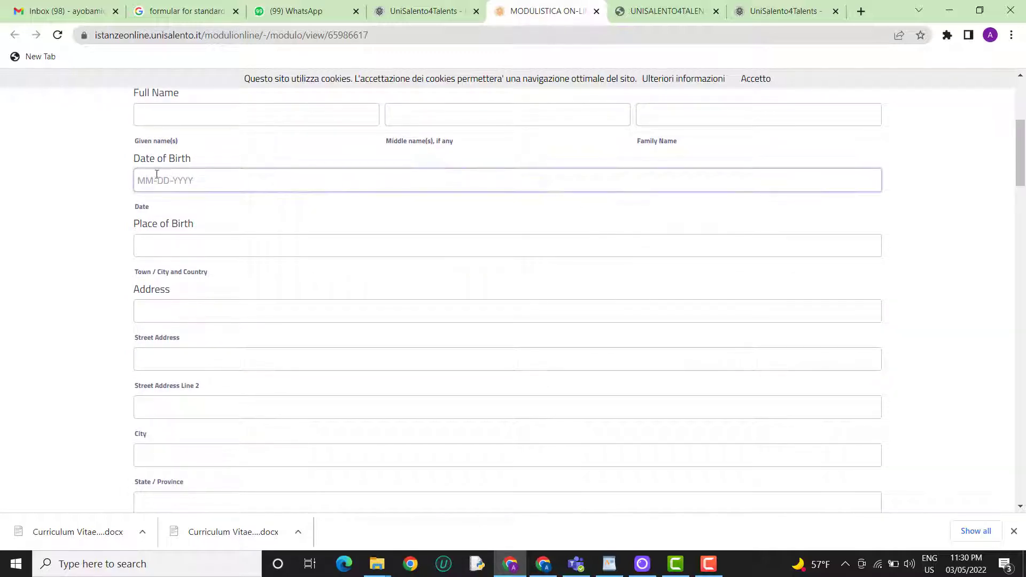
{"action": "scroll", "coordinate": [192, 245], "scroll_direction": "down", "scroll_amount": 1}
{"action": "scroll", "coordinate": [216, 187], "scroll_direction": "down", "scroll_amount": 6}
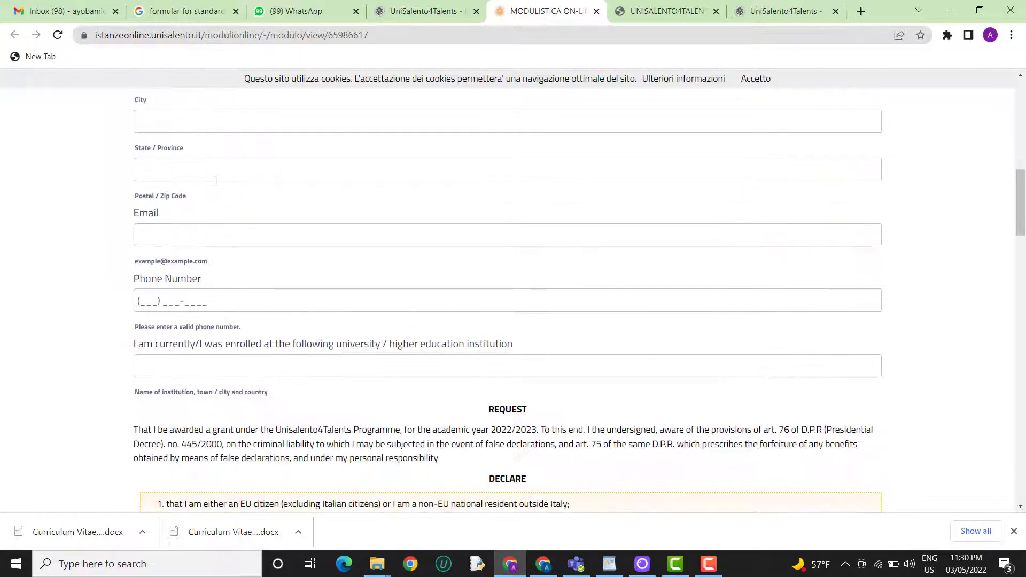
{"action": "scroll", "coordinate": [214, 181], "scroll_direction": "down", "scroll_amount": 1}
{"action": "scroll", "coordinate": [288, 185], "scroll_direction": "down", "scroll_amount": 1}
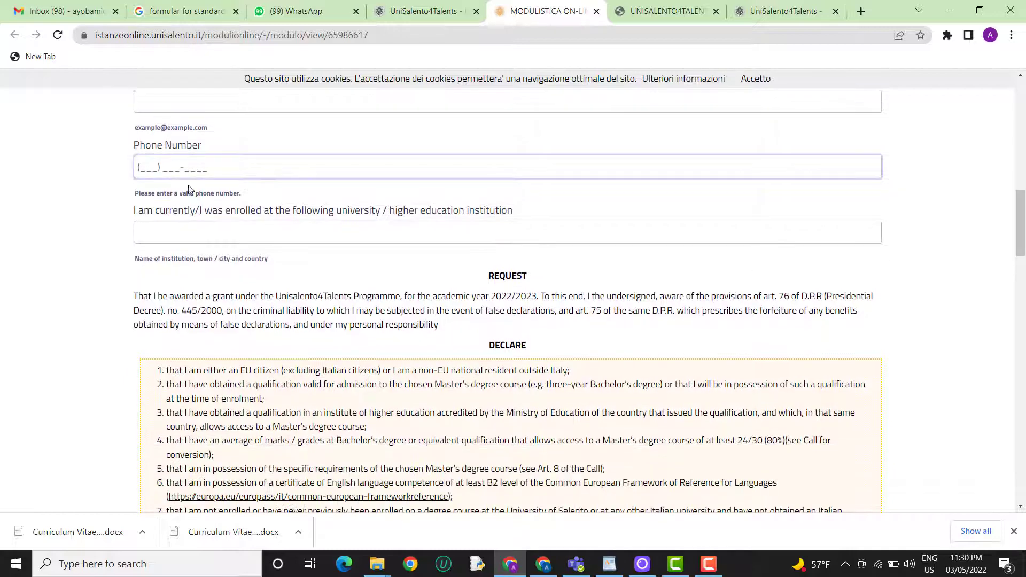
{"action": "scroll", "coordinate": [213, 184], "scroll_direction": "down", "scroll_amount": 4}
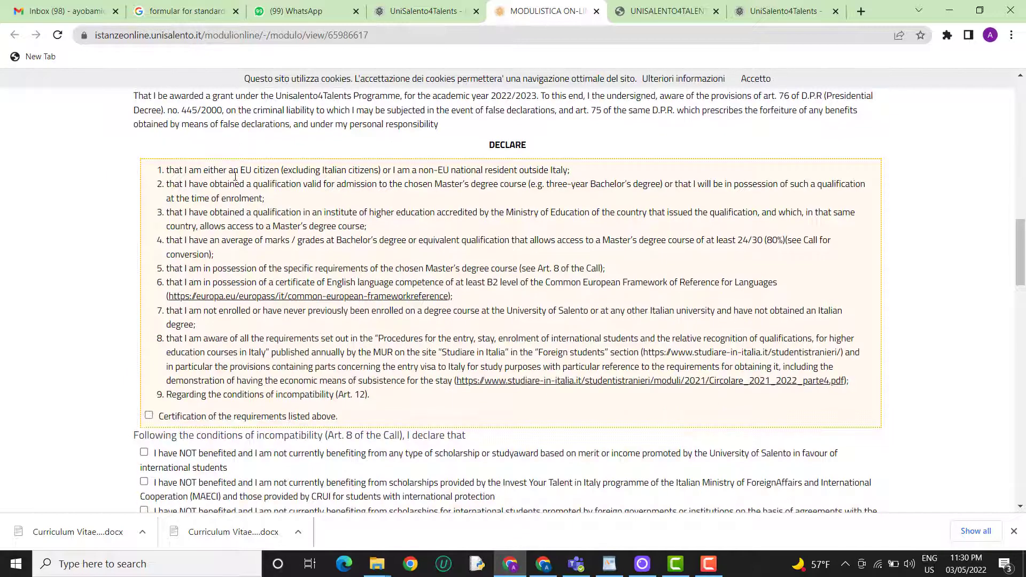
{"action": "scroll", "coordinate": [235, 176], "scroll_direction": "down", "scroll_amount": 5}
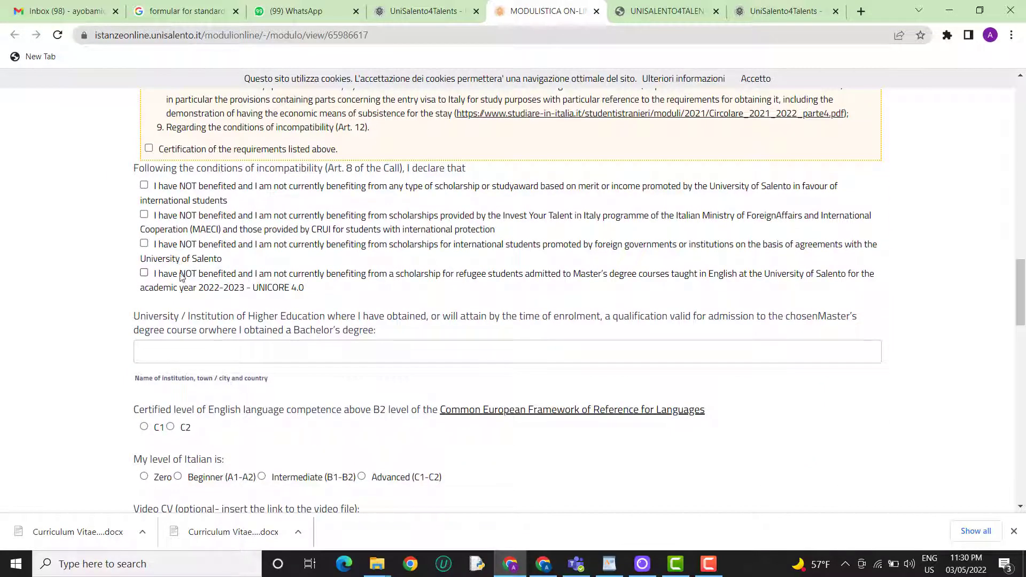
{"action": "scroll", "coordinate": [182, 279], "scroll_direction": "down", "scroll_amount": 3}
- Tick the UNICORE 4.0 refugee-scholarship declaration and set the Italian level to Zero
{"action": "left_click", "coordinate": [144, 140]}
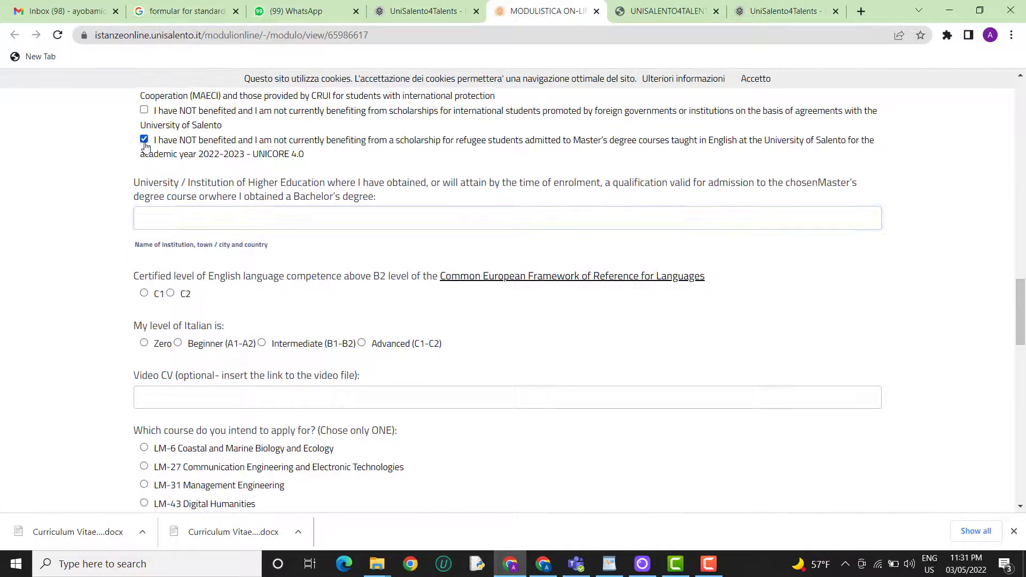
{"action": "scroll", "coordinate": [144, 155], "scroll_direction": "up", "scroll_amount": 3}
{"action": "scroll", "coordinate": [176, 294], "scroll_direction": "down", "scroll_amount": 4}
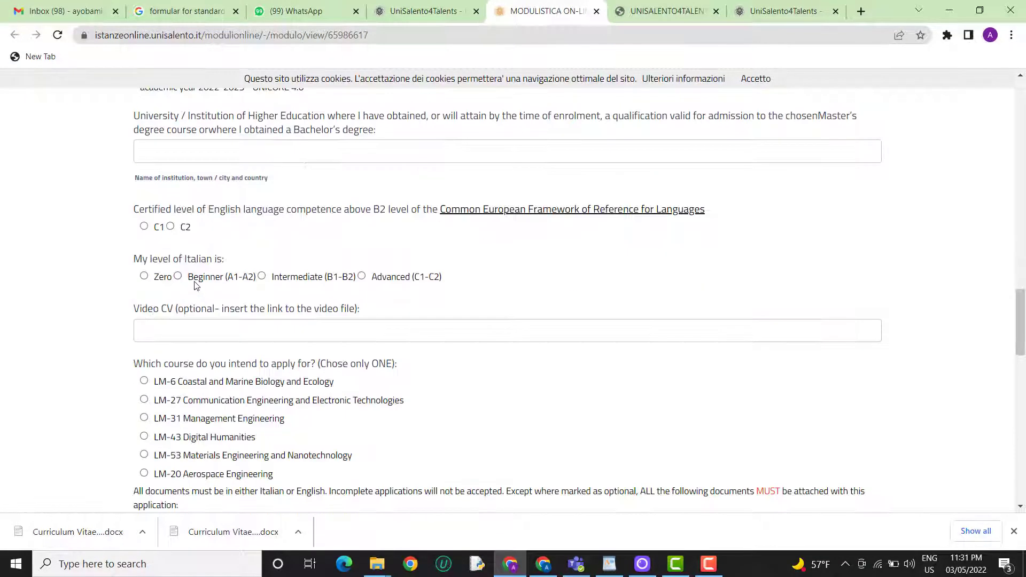
{"action": "scroll", "coordinate": [196, 285], "scroll_direction": "up", "scroll_amount": 1}
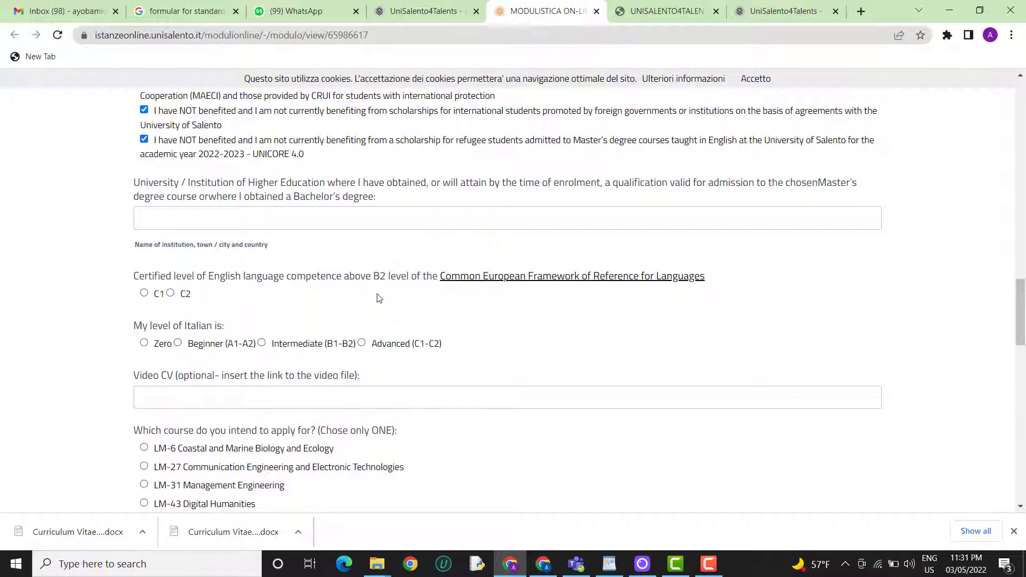
{"action": "scroll", "coordinate": [190, 296], "scroll_direction": "down", "scroll_amount": 1}
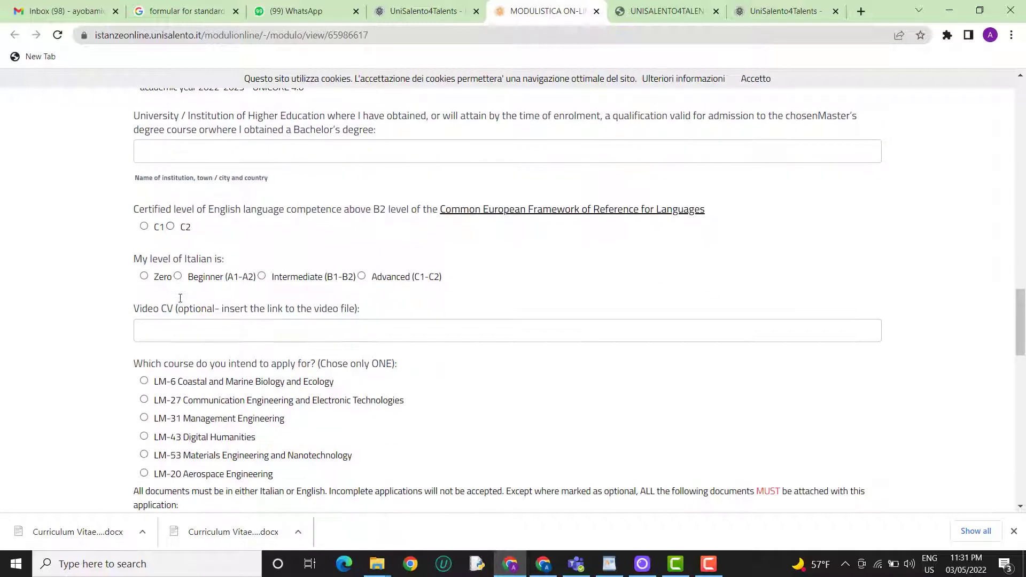
{"action": "left_click", "coordinate": [144, 277]}
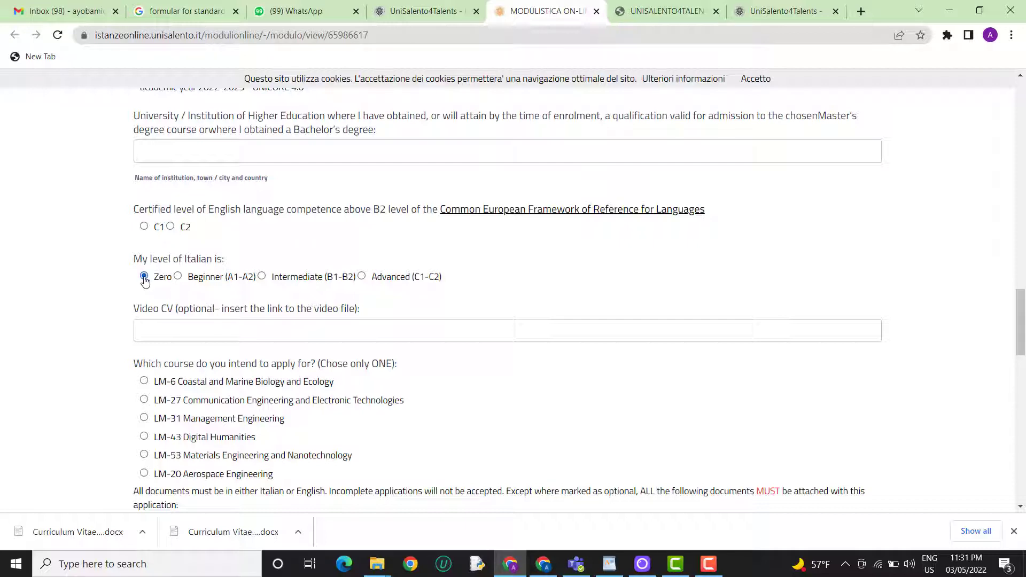
- Select the Video CV link field, then review the form down to the closing declarations and GDPR consent
{"action": "left_click", "coordinate": [198, 323]}
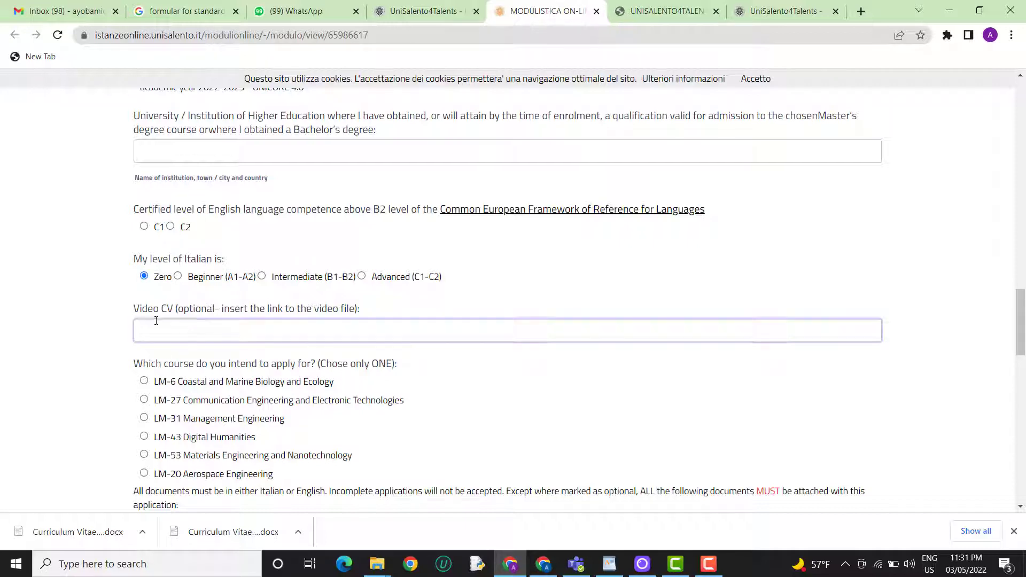
{"action": "scroll", "coordinate": [301, 326], "scroll_direction": "down", "scroll_amount": 1}
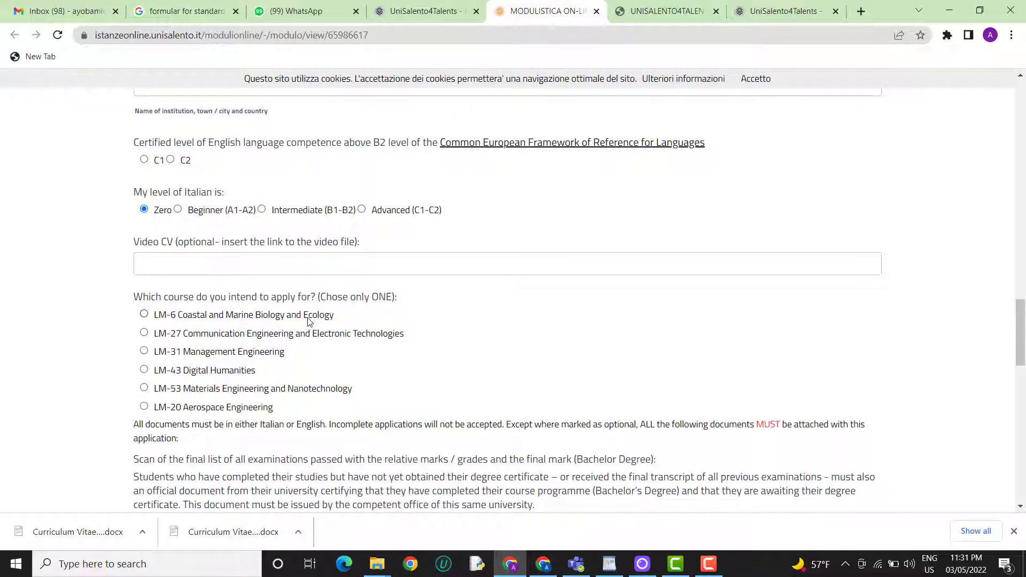
{"action": "scroll", "coordinate": [297, 276], "scroll_direction": "down", "scroll_amount": 2}
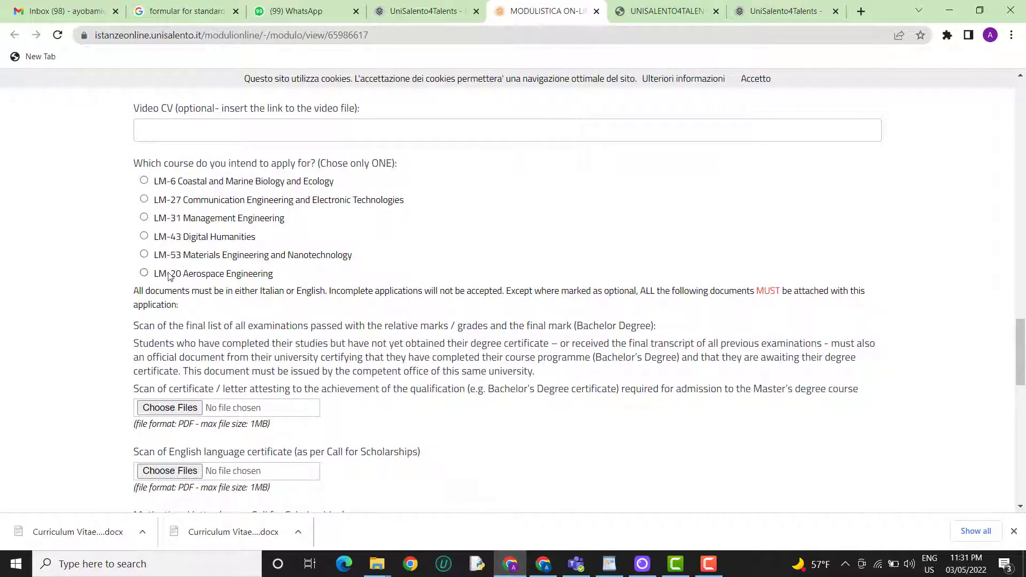
{"action": "scroll", "coordinate": [168, 275], "scroll_direction": "down", "scroll_amount": 3}
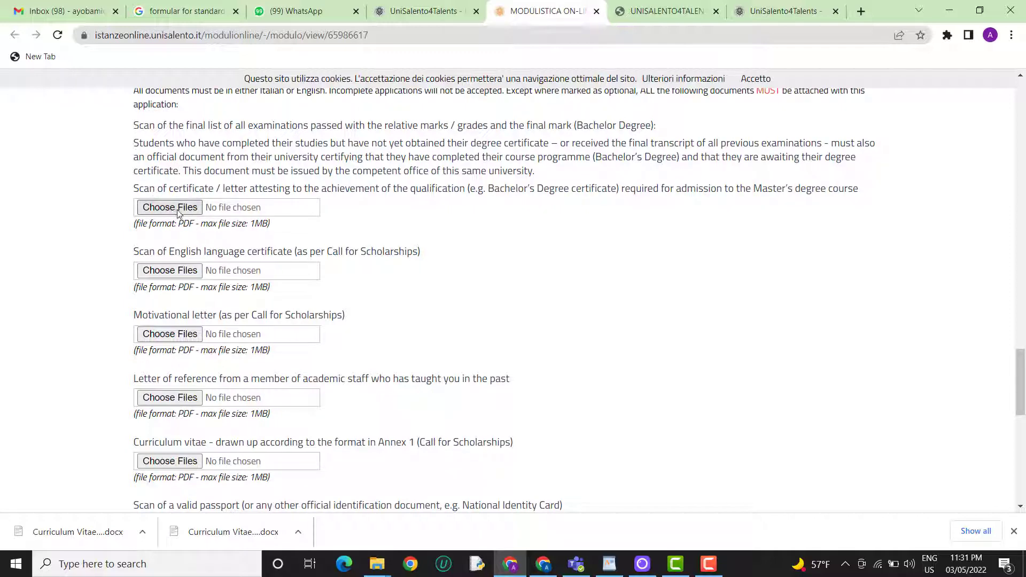
{"action": "scroll", "coordinate": [177, 214], "scroll_direction": "down", "scroll_amount": 1}
{"action": "scroll", "coordinate": [179, 215], "scroll_direction": "up", "scroll_amount": 1}
{"action": "scroll", "coordinate": [178, 217], "scroll_direction": "down", "scroll_amount": 8}
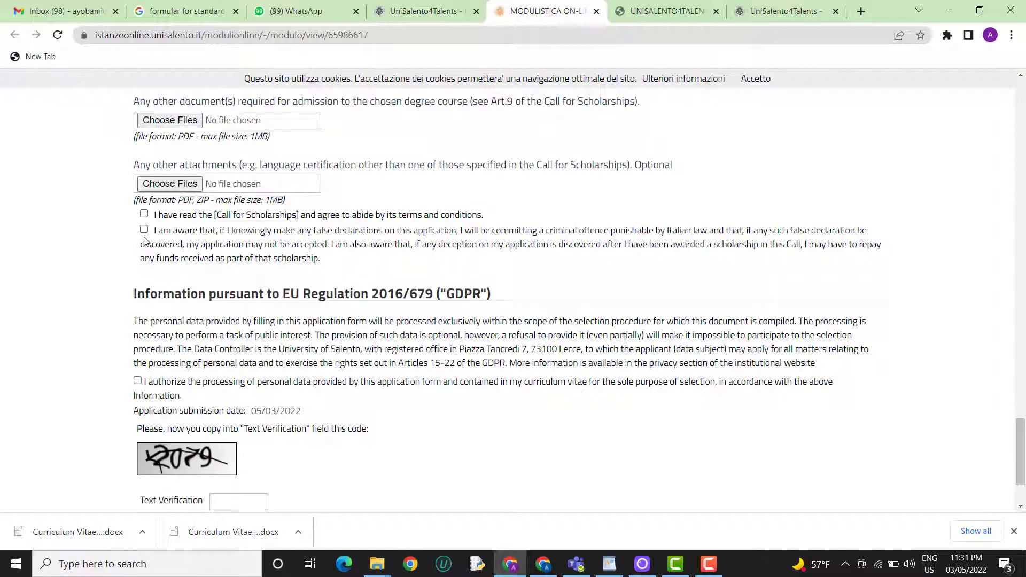
{"action": "scroll", "coordinate": [160, 245], "scroll_direction": "down", "scroll_amount": 2}
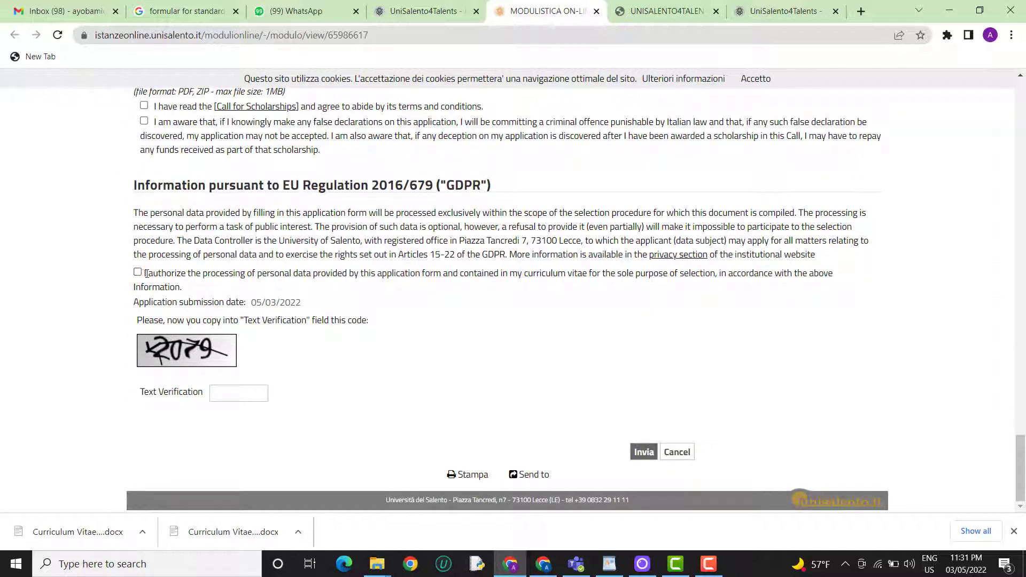